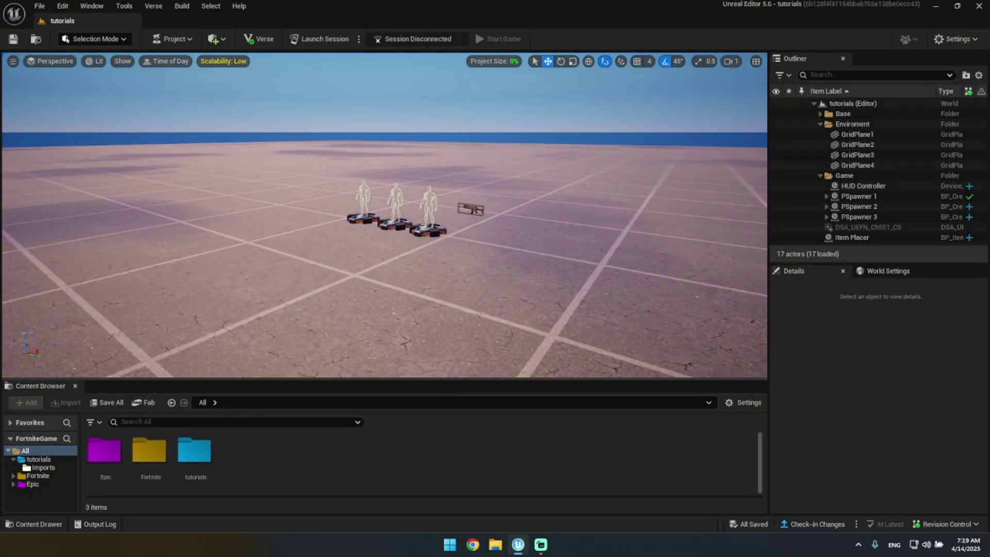
Find the Matchmaking Portal device by searching all content for "matchmaking" and place it on open ground in the level.
{"action": "right_click_drag", "start_coordinate": [514, 275], "coordinate": [397, 261]}
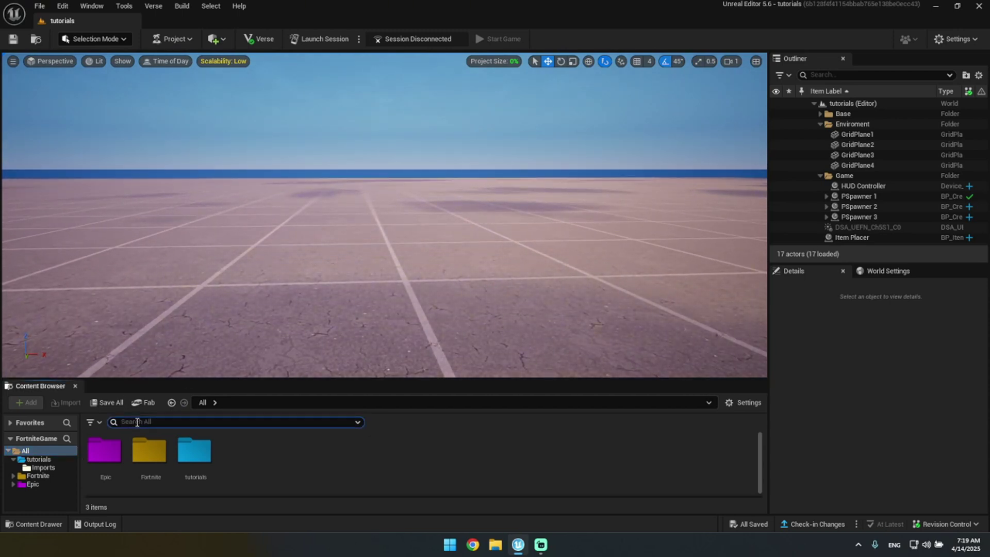
{"action": "type", "text": "matchma"}
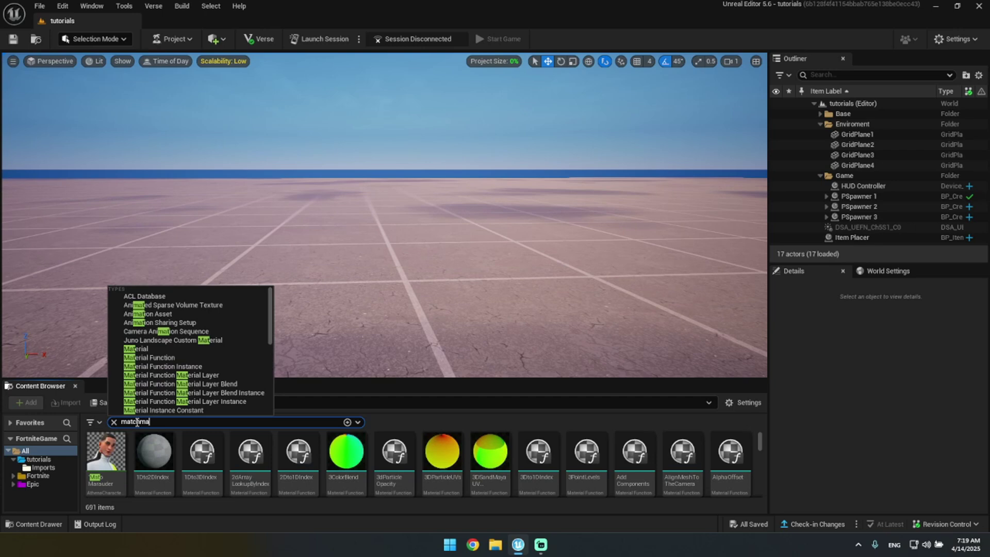
{"action": "type", "text": "king"}
{"action": "left_click_drag", "start_coordinate": [149, 451], "coordinate": [291, 304]}
{"action": "right_click_drag", "start_coordinate": [291, 304], "coordinate": [328, 309]}
{"action": "left_click_drag", "start_coordinate": [371, 267], "coordinate": [372, 246]}
{"action": "right_click_drag", "start_coordinate": [371, 246], "coordinate": [305, 247]}
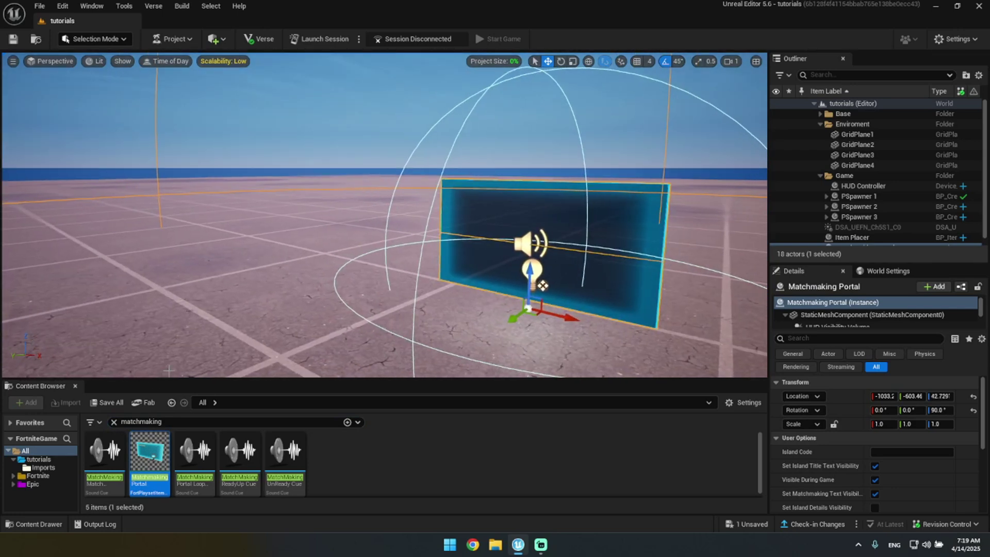
Clear the asset search, open the Imports folder of the tutorials project and select the GoldRush texture.
{"action": "left_click", "coordinate": [114, 422]}
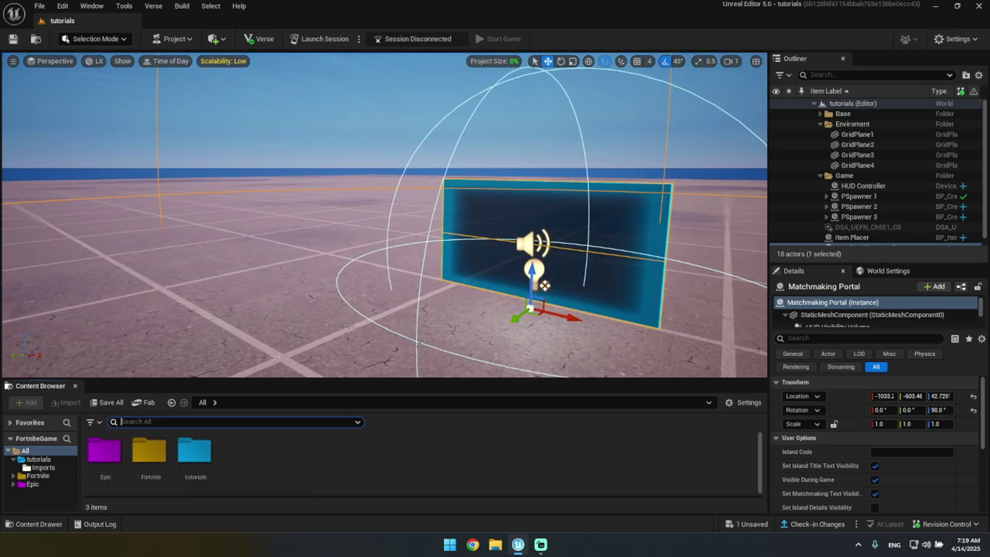
{"action": "double_click", "coordinate": [191, 453]}
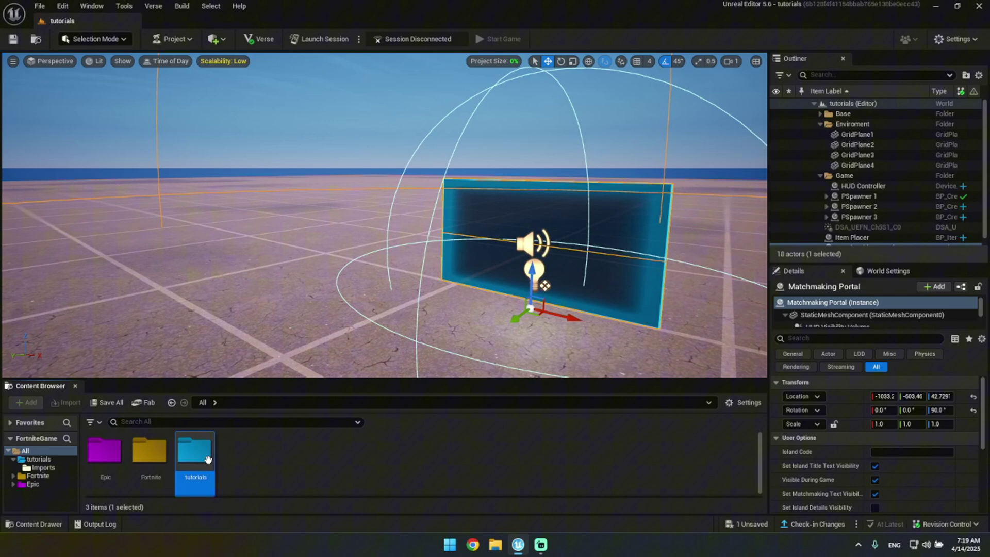
{"action": "left_click_drag", "start_coordinate": [257, 379], "coordinate": [257, 336]}
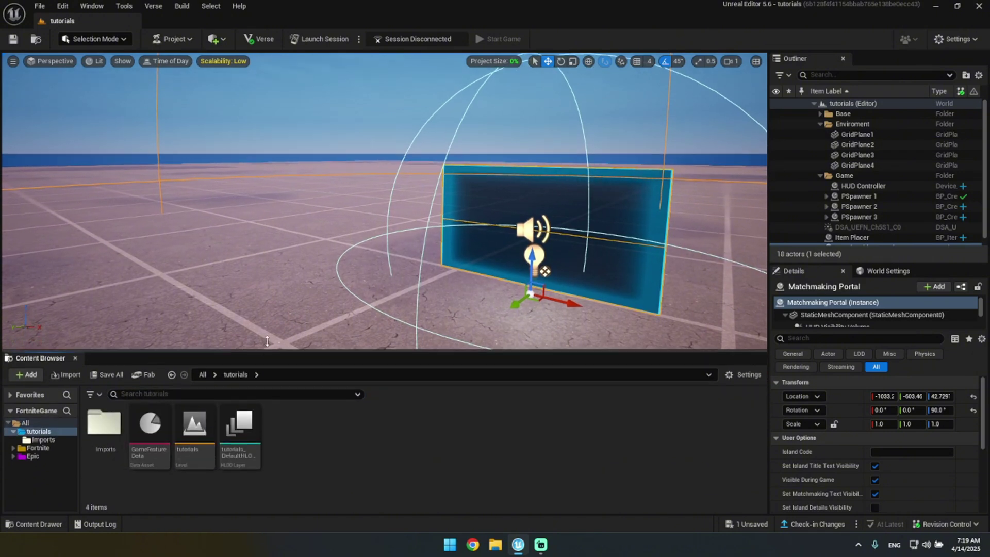
{"action": "left_click", "coordinate": [104, 409]}
{"action": "double_click", "coordinate": [105, 410]}
{"action": "left_click", "coordinate": [107, 416]}
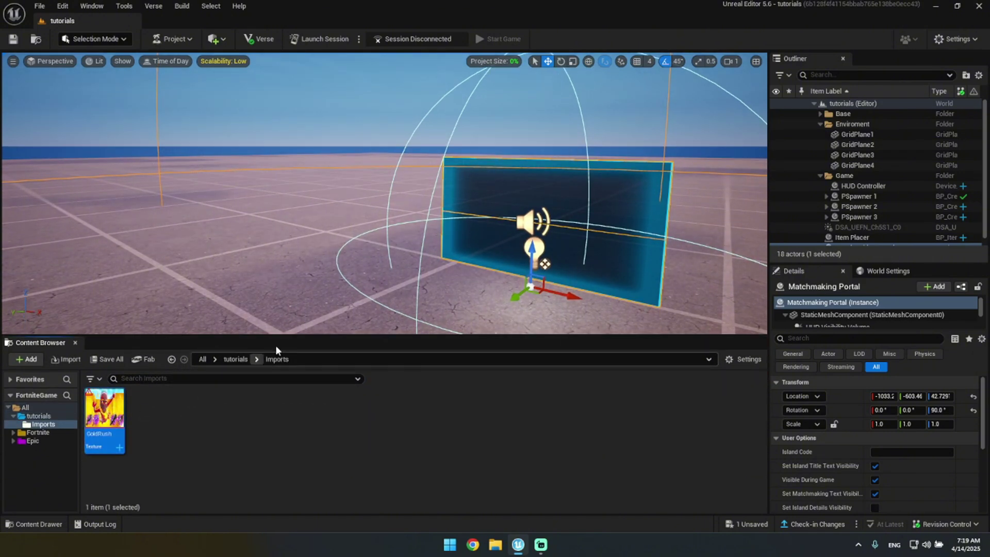
Examine the placed Matchmaking Portal from the front, both at a distance and up close.
{"action": "right_click_drag", "start_coordinate": [330, 268], "coordinate": [376, 268]}
{"action": "key", "text": "w"}
{"action": "key", "text": "a"}
{"action": "right_click_drag", "start_coordinate": [508, 149], "coordinate": [537, 148]}
{"action": "key", "text": "s"}
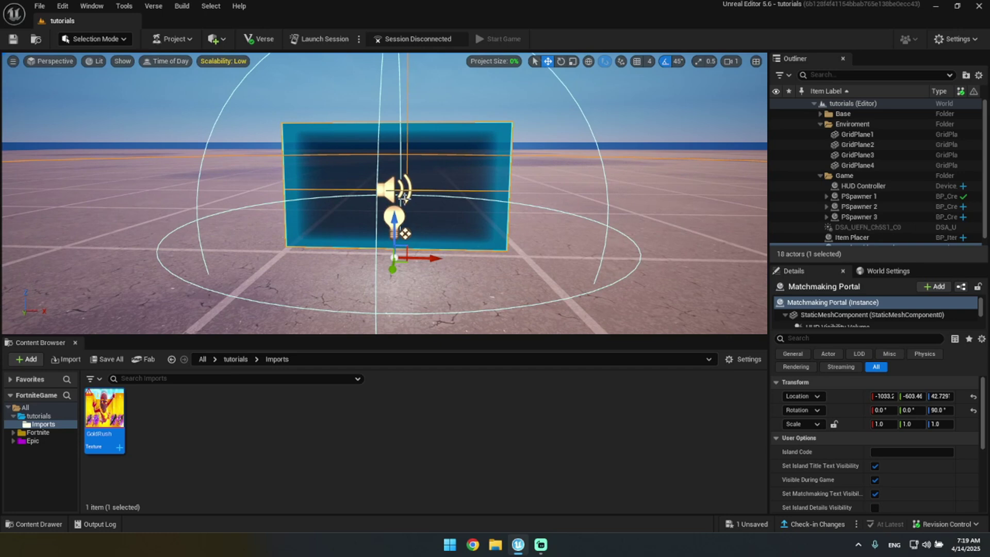
{"action": "key", "text": "s"}
{"action": "right_click_drag", "start_coordinate": [405, 198], "coordinate": [416, 179]}
{"action": "key", "text": "w"}
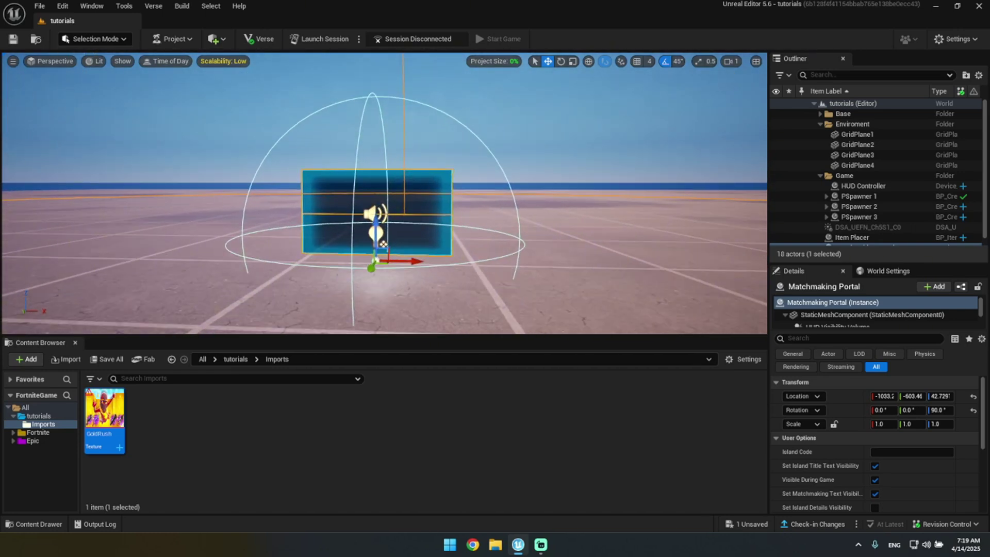
{"action": "scroll", "coordinate": [383, 243], "scroll_direction": "up", "scroll_amount": 4}
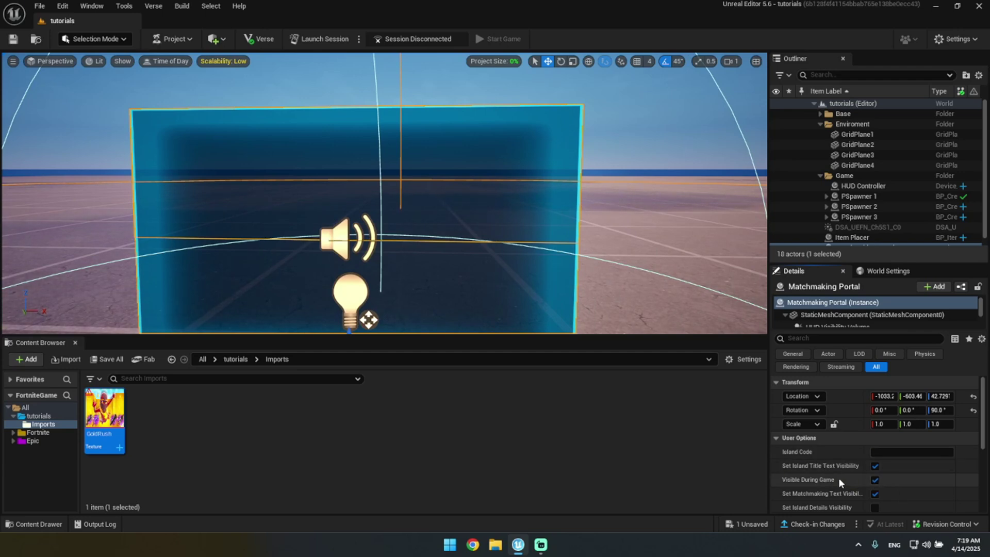
{"action": "scroll", "coordinate": [475, 265], "scroll_direction": "down", "scroll_amount": 3}
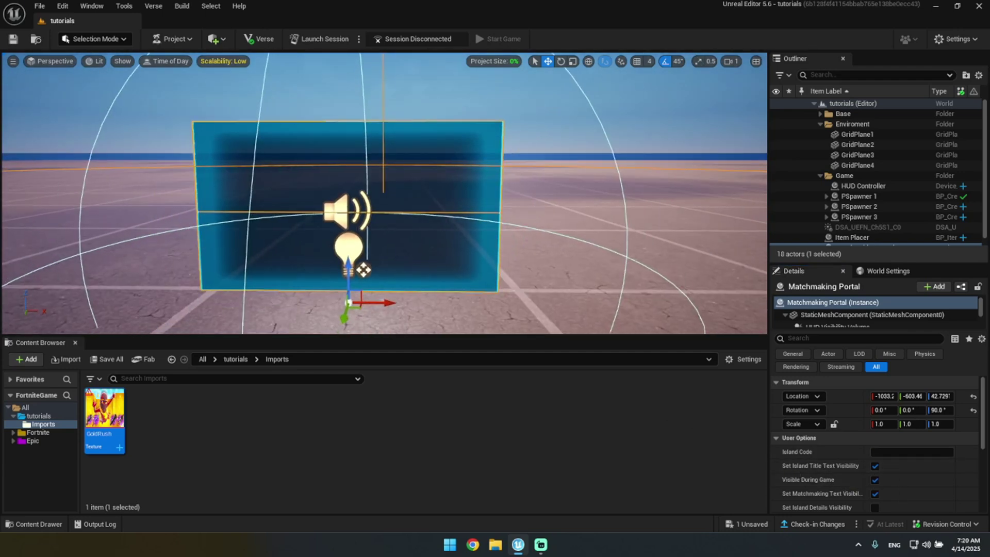
Turn off the portal's island title text visibility, matchmaking text visibility and audio.
{"action": "left_click", "coordinate": [875, 467]}
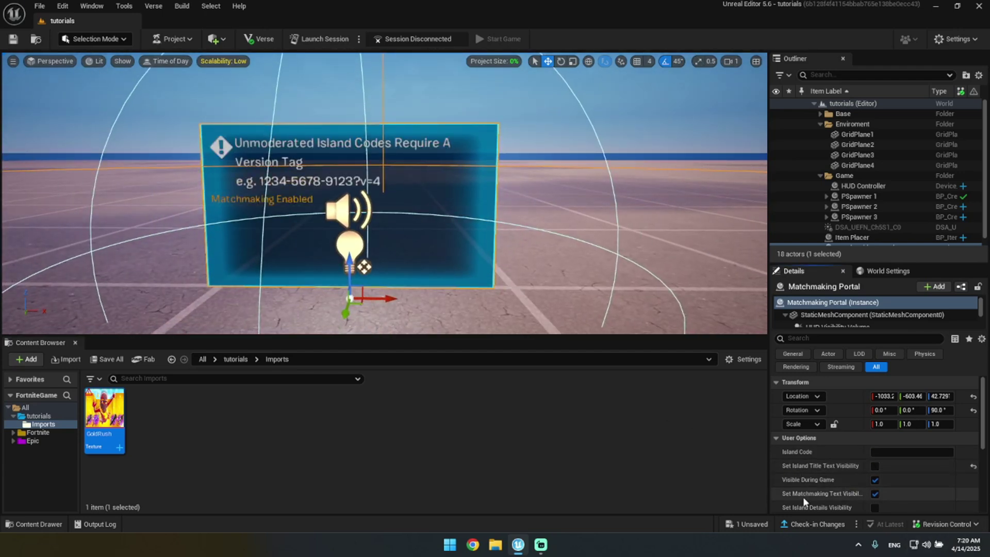
{"action": "left_click", "coordinate": [875, 494]}
{"action": "scroll", "coordinate": [872, 494], "scroll_direction": "down", "scroll_amount": 2}
{"action": "left_click", "coordinate": [870, 473]}
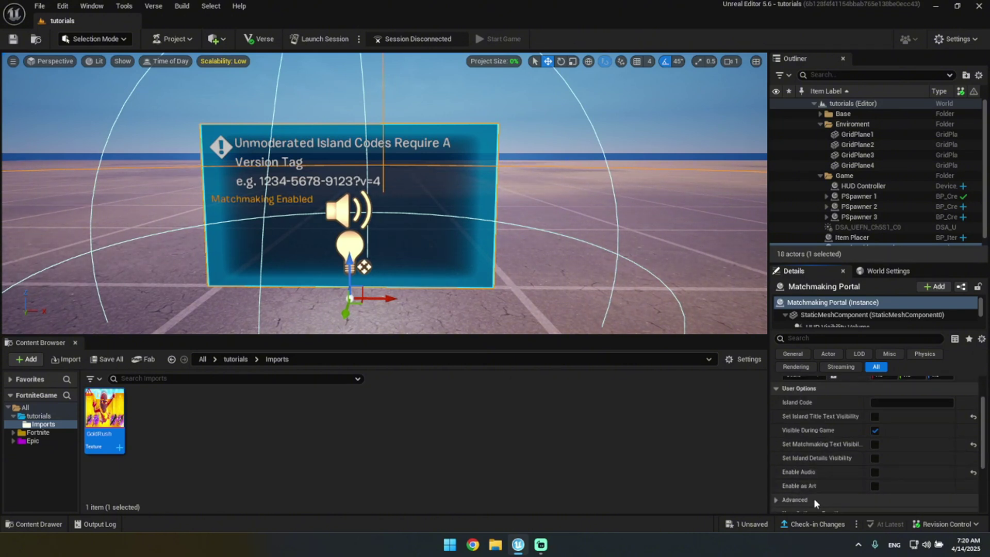
Set the Matchmaking Portal's Light Strength to 0.0 in its advanced user options.
{"action": "scroll", "coordinate": [794, 480], "scroll_direction": "down", "scroll_amount": 3}
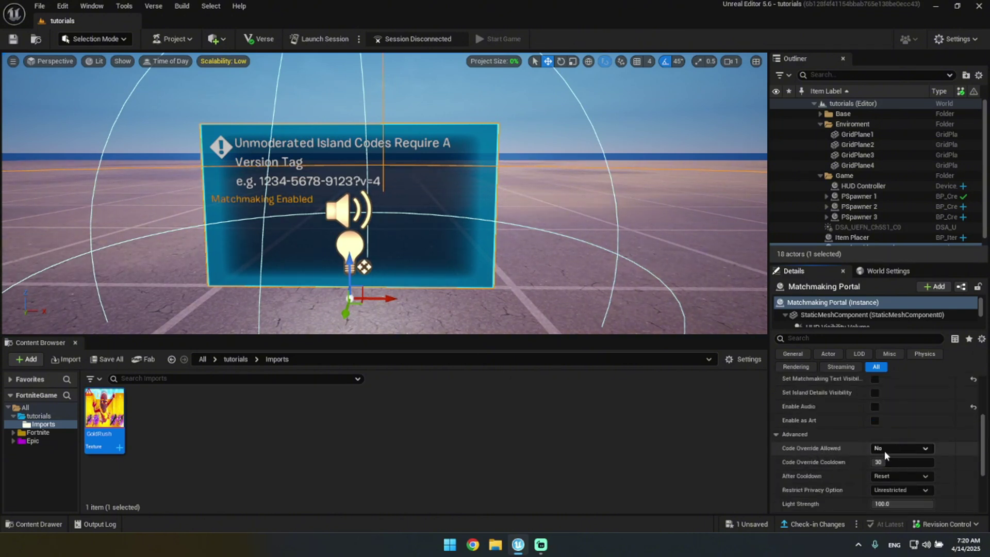
{"action": "scroll", "coordinate": [876, 452], "scroll_direction": "down", "scroll_amount": 2}
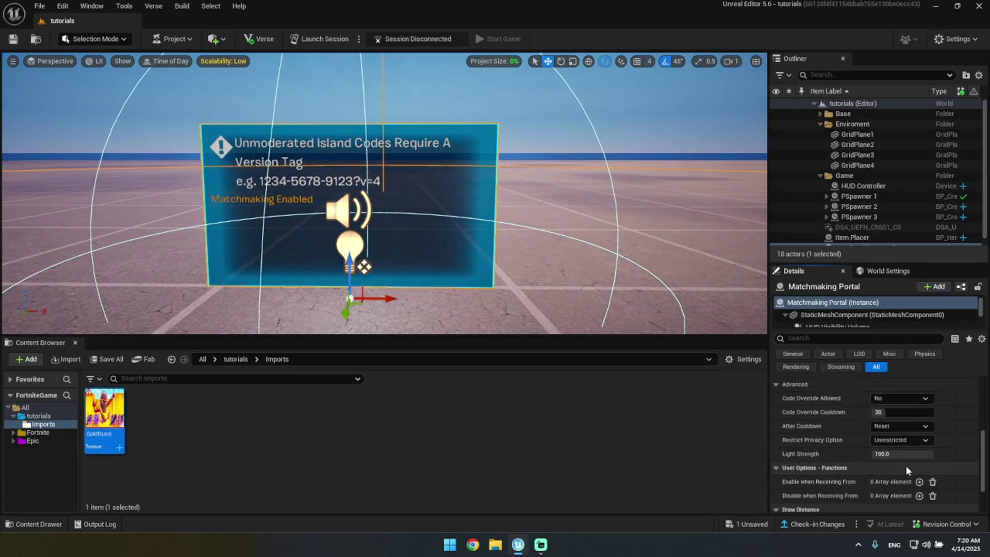
{"action": "left_click_drag", "start_coordinate": [901, 453], "coordinate": [845, 453]}
{"action": "mouse_move", "coordinate": [374, 248]}
{"action": "right_mouse_down"}
{"action": "mouse_move", "coordinate": [367, 239]}
{"action": "mouse_move", "coordinate": [356, 248]}
{"action": "mouse_move", "coordinate": [373, 247]}
{"action": "right_mouse_up"}
{"action": "key", "text": "s"}
{"action": "right_click_drag", "start_coordinate": [384, 211], "coordinate": [387, 211]}
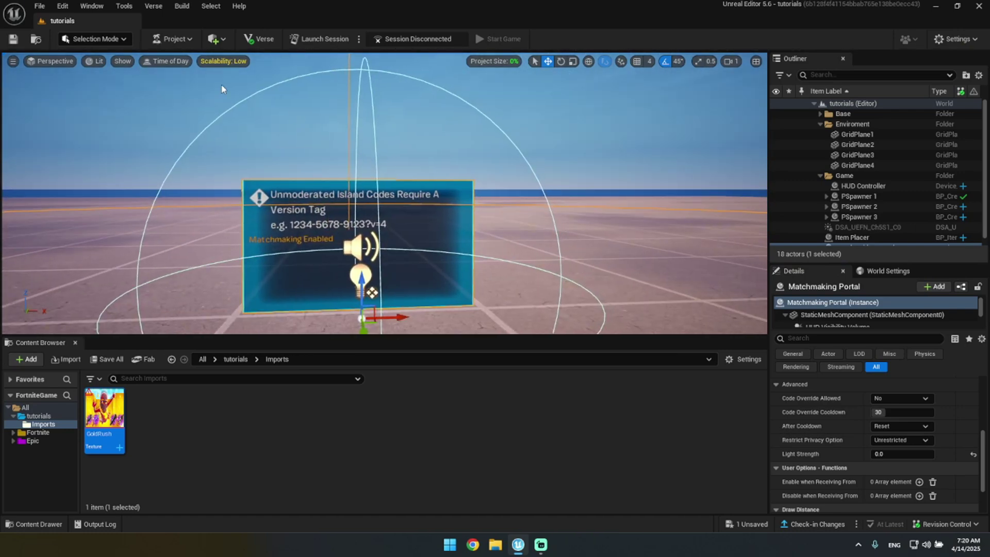
Add a Plane shape, move it in front of the portal and rotate it 90° so it stands upright.
{"action": "left_click", "coordinate": [213, 40]}
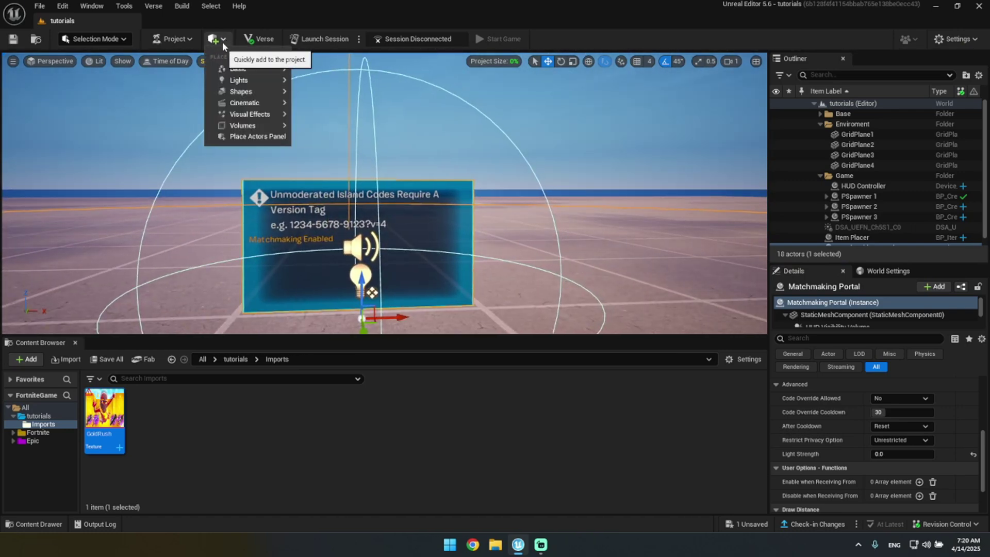
{"action": "mouse_move", "coordinate": [248, 82]}
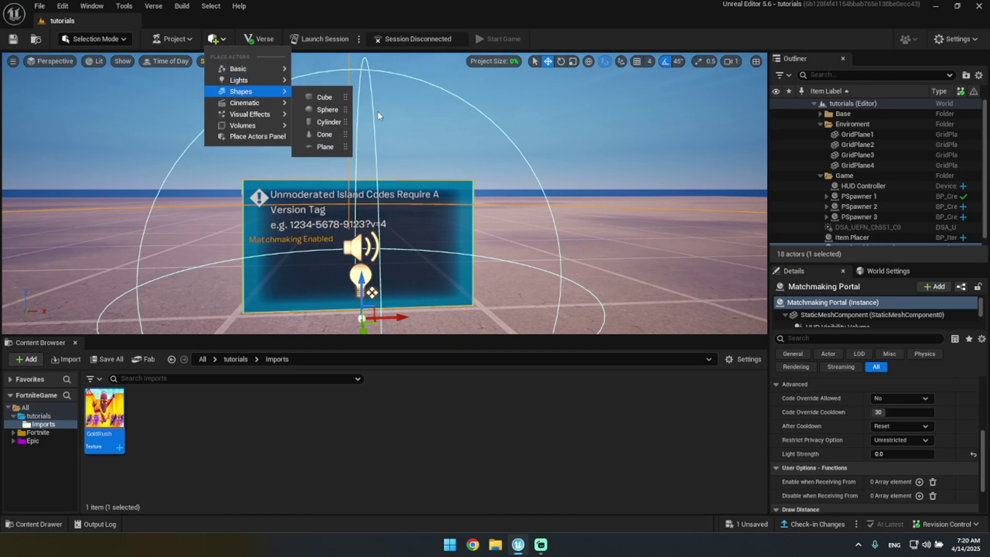
{"action": "left_click", "coordinate": [319, 147]}
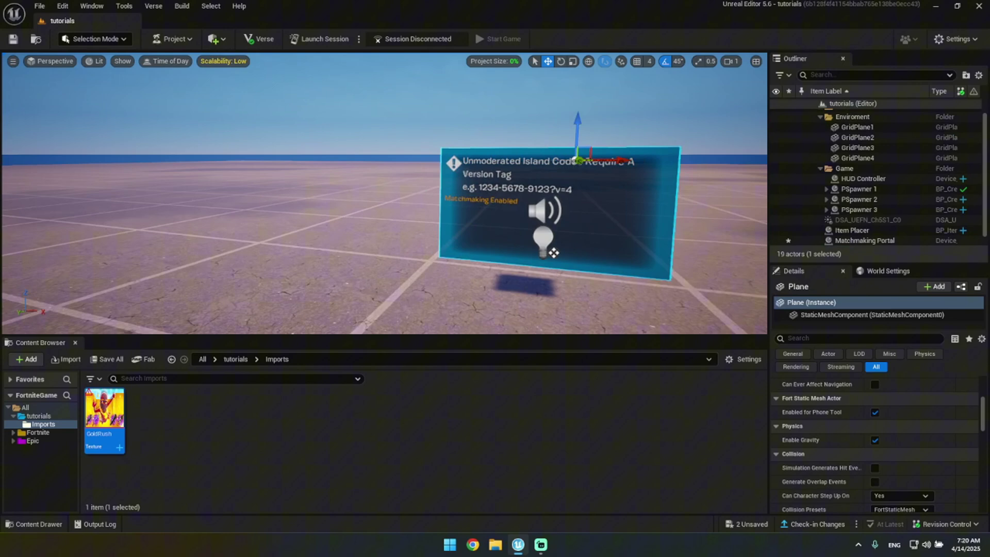
{"action": "right_click_drag", "start_coordinate": [385, 192], "coordinate": [333, 233]}
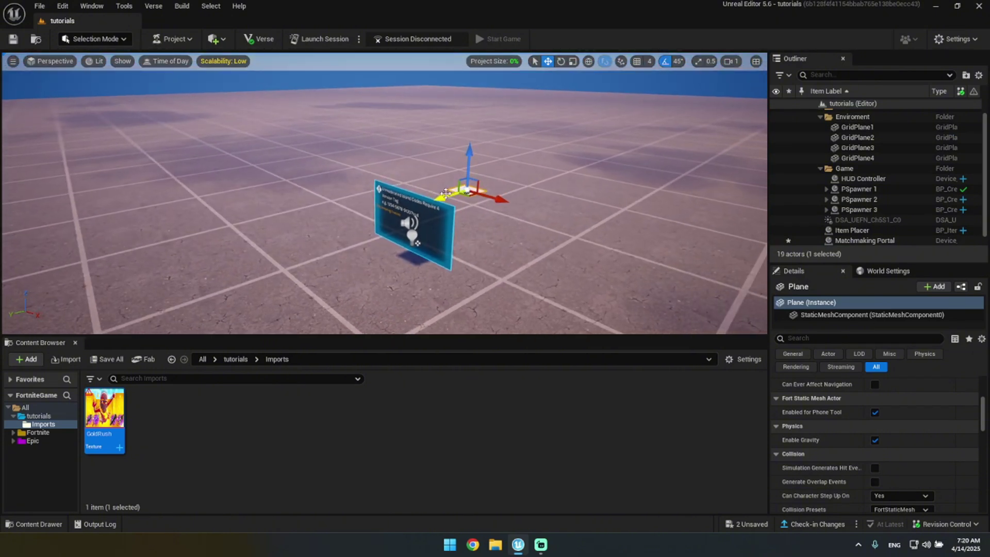
{"action": "left_click_drag", "start_coordinate": [441, 194], "coordinate": [305, 239]}
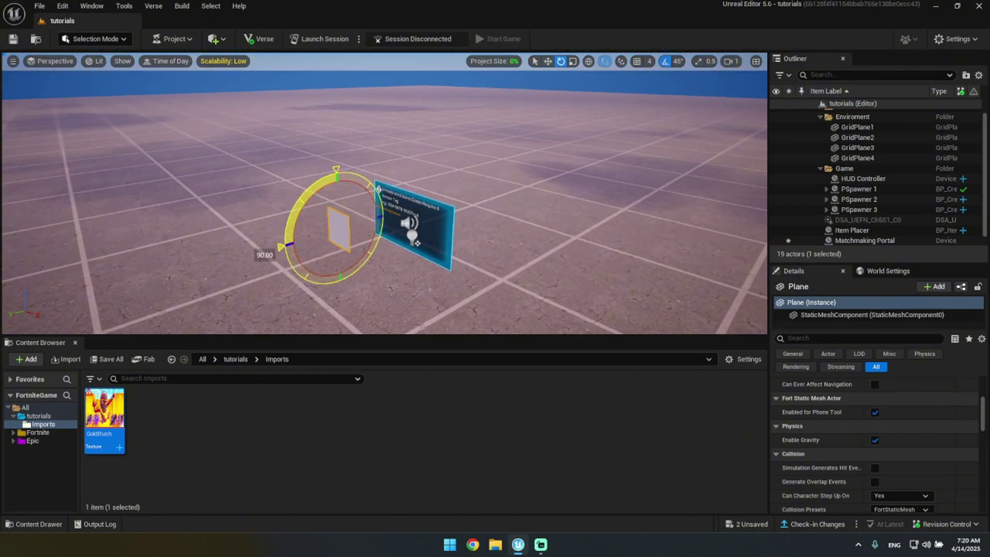
{"action": "right_click_drag", "start_coordinate": [319, 217], "coordinate": [386, 201]}
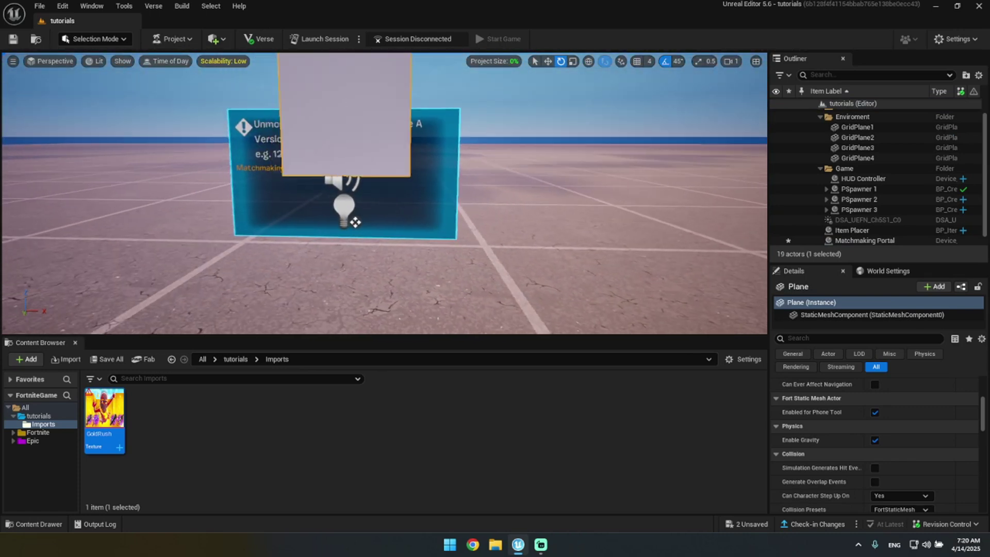
Apply the GoldRush texture to the plane and enlarge the plane's width and height.
{"action": "left_click_drag", "start_coordinate": [104, 413], "coordinate": [363, 103]}
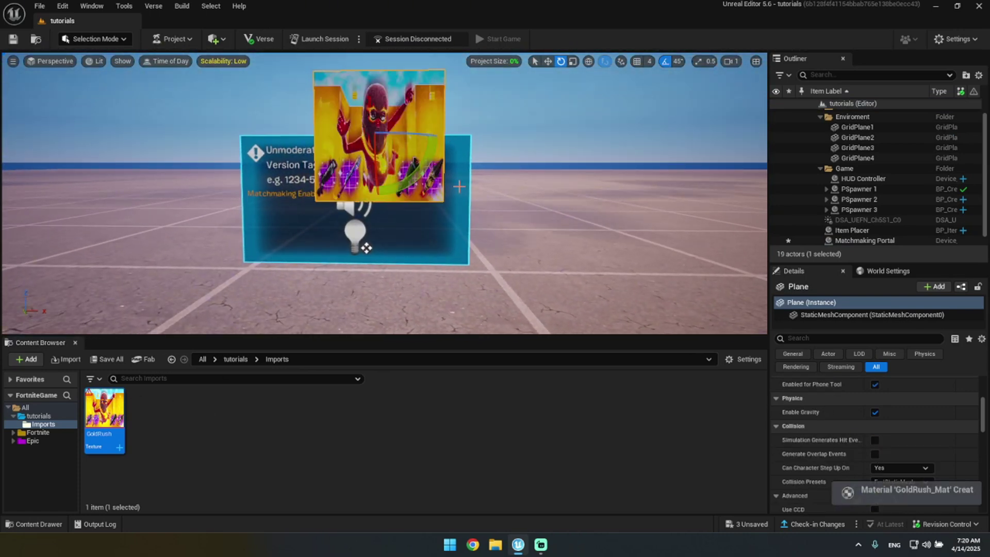
{"action": "key", "text": "r"}
{"action": "left_click_drag", "start_coordinate": [411, 136], "coordinate": [495, 136]}
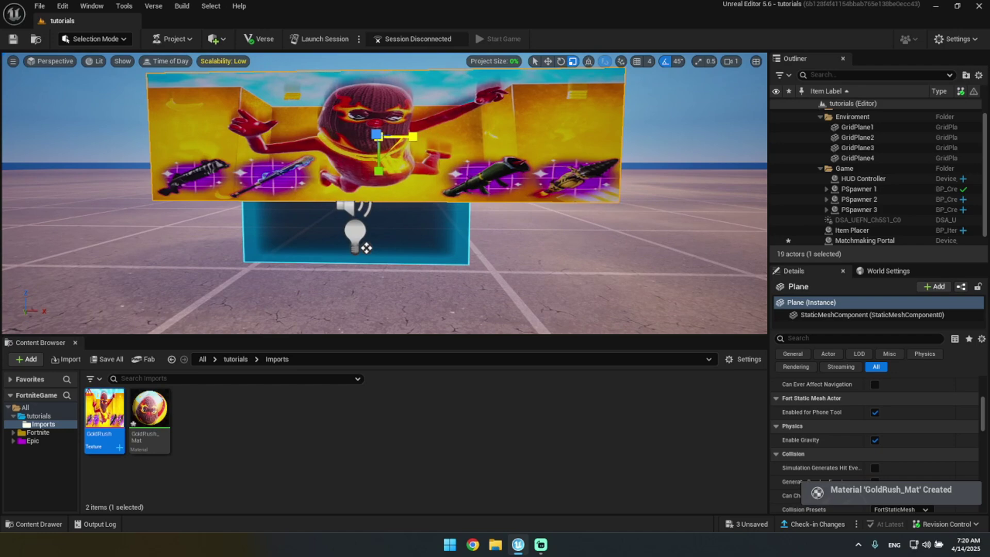
{"action": "left_click_drag", "start_coordinate": [379, 170], "coordinate": [379, 234]}
Move the plane up against the portal, centre it across the portal's width and place it just behind the portal surface.
{"action": "right_click_drag", "start_coordinate": [379, 235], "coordinate": [181, 130]}
{"action": "key", "text": "w"}
{"action": "left_click_drag", "start_coordinate": [167, 144], "coordinate": [333, 146]}
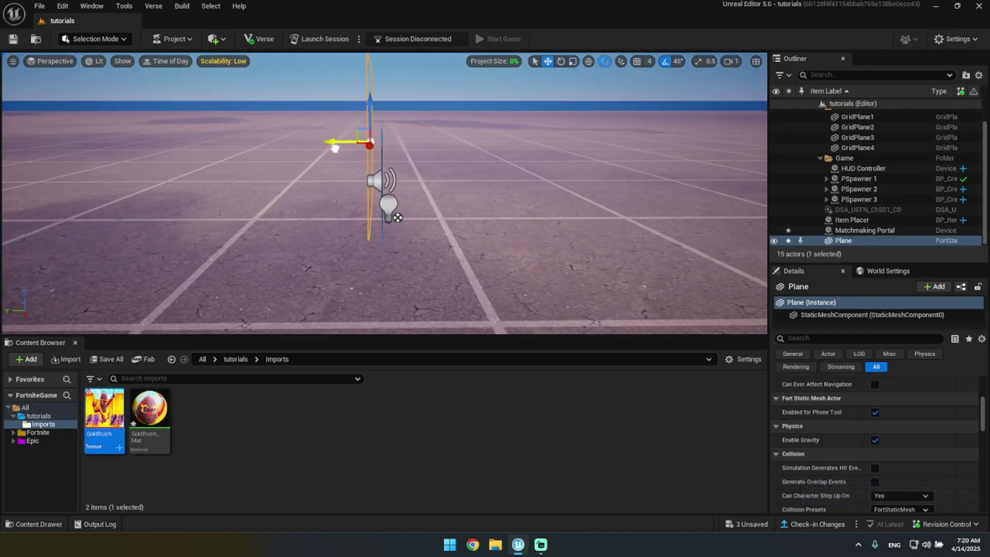
{"action": "right_click_drag", "start_coordinate": [333, 146], "coordinate": [498, 140]}
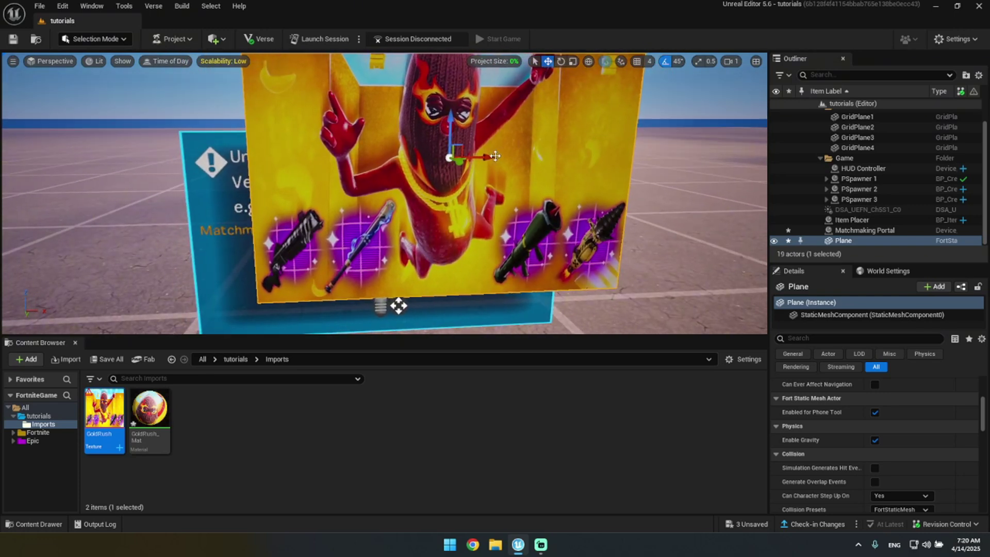
{"action": "left_click_drag", "start_coordinate": [488, 155], "coordinate": [427, 156]}
{"action": "right_click_drag", "start_coordinate": [427, 156], "coordinate": [557, 154]}
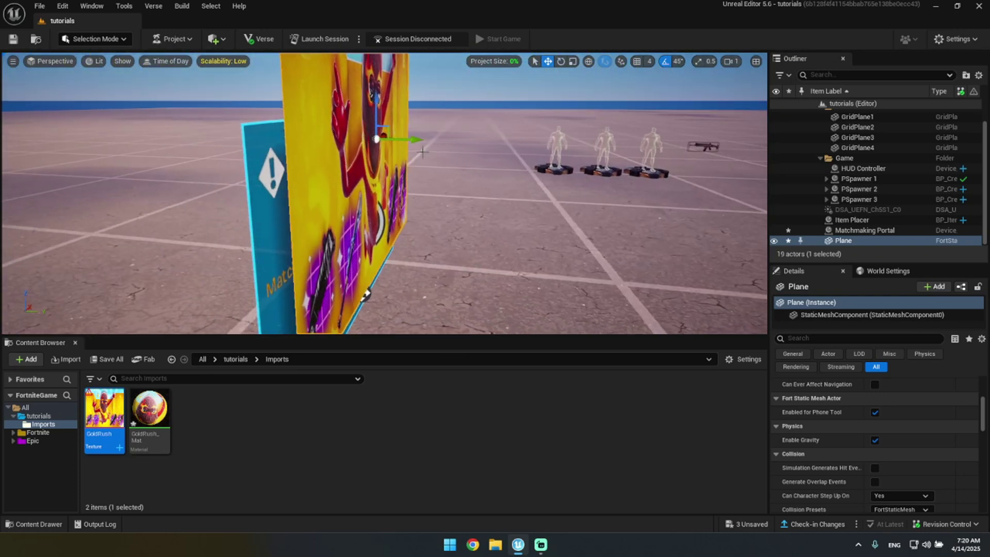
{"action": "mouse_move", "coordinate": [404, 141]}
{"action": "left_mouse_down"}
{"action": "mouse_move", "coordinate": [414, 140]}
{"action": "mouse_move", "coordinate": [389, 140]}
{"action": "left_mouse_up"}
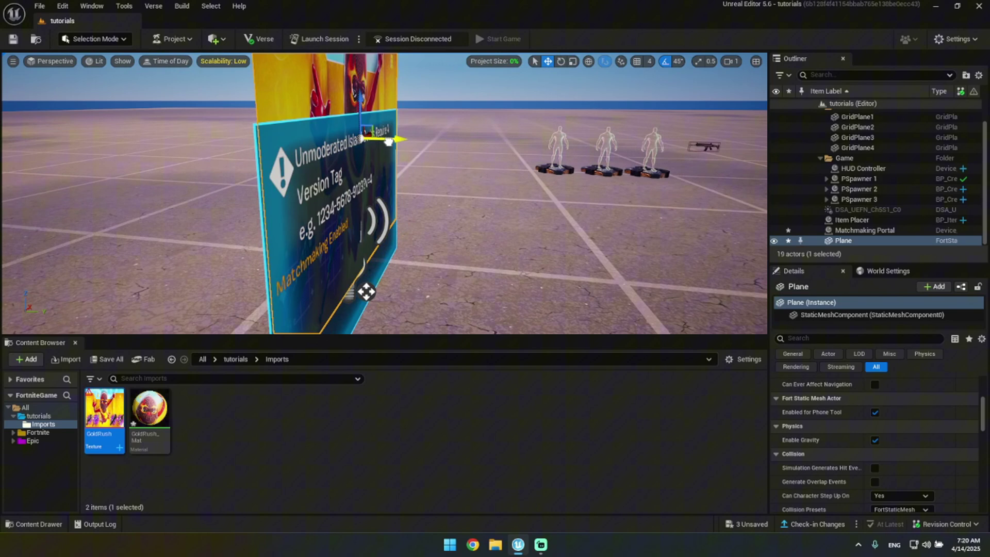
{"action": "right_click_drag", "start_coordinate": [388, 142], "coordinate": [206, 135]}
Scale the plane slightly wider so it spans the full width of the portal.
{"action": "scroll", "coordinate": [206, 135], "scroll_direction": "down", "scroll_amount": 1}
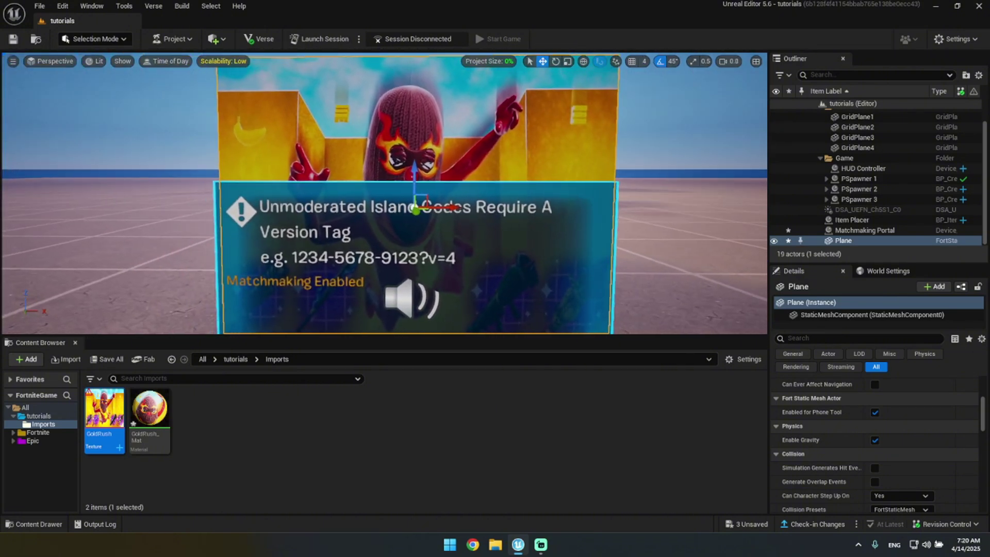
{"action": "right_click_drag", "start_coordinate": [426, 175], "coordinate": [423, 174]}
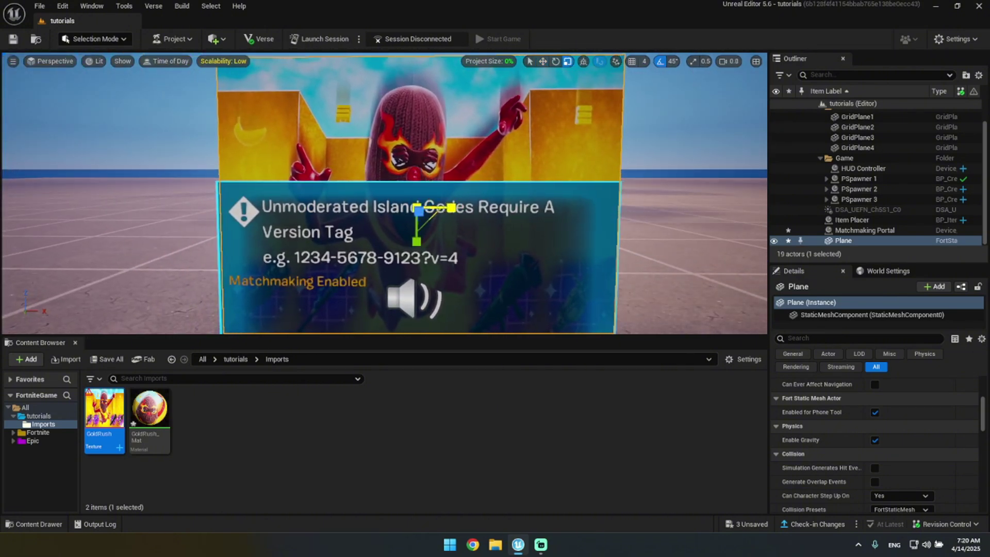
{"action": "left_click_drag", "start_coordinate": [451, 208], "coordinate": [458, 208]}
{"action": "mouse_move", "coordinate": [453, 208]}
{"action": "right_mouse_down"}
{"action": "mouse_move", "coordinate": [447, 156]}
{"action": "mouse_move", "coordinate": [459, 214]}
{"action": "right_mouse_up"}
{"action": "key", "text": "s"}
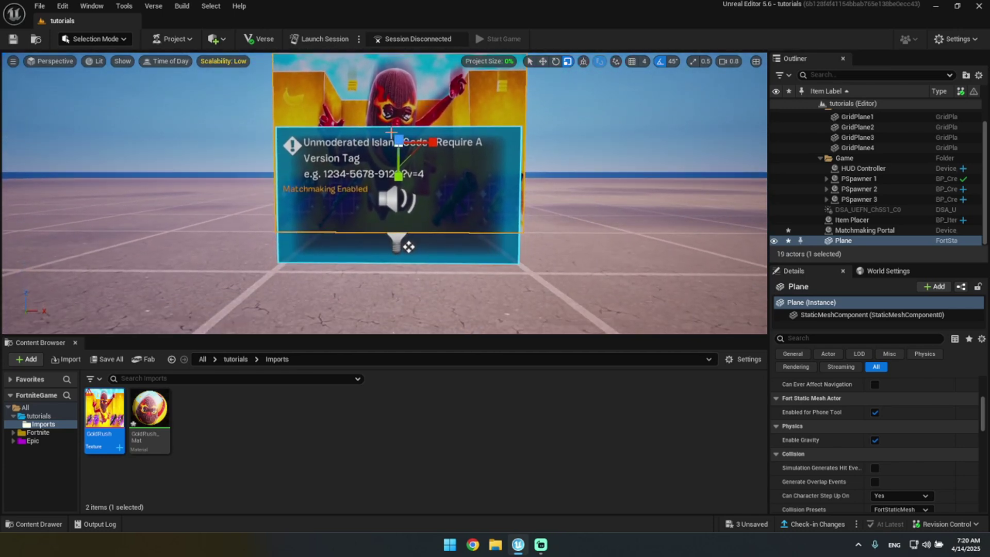
Lower the plane and reduce its height so the image matches the portal's top and bottom edges.
{"action": "left_click_drag", "start_coordinate": [394, 114], "coordinate": [392, 146]}
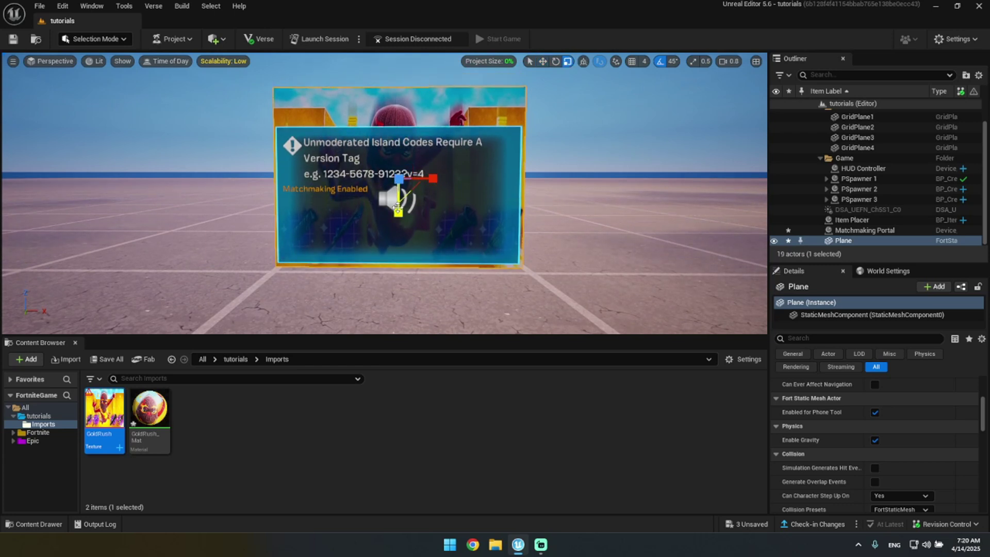
{"action": "left_click_drag", "start_coordinate": [397, 207], "coordinate": [399, 213]}
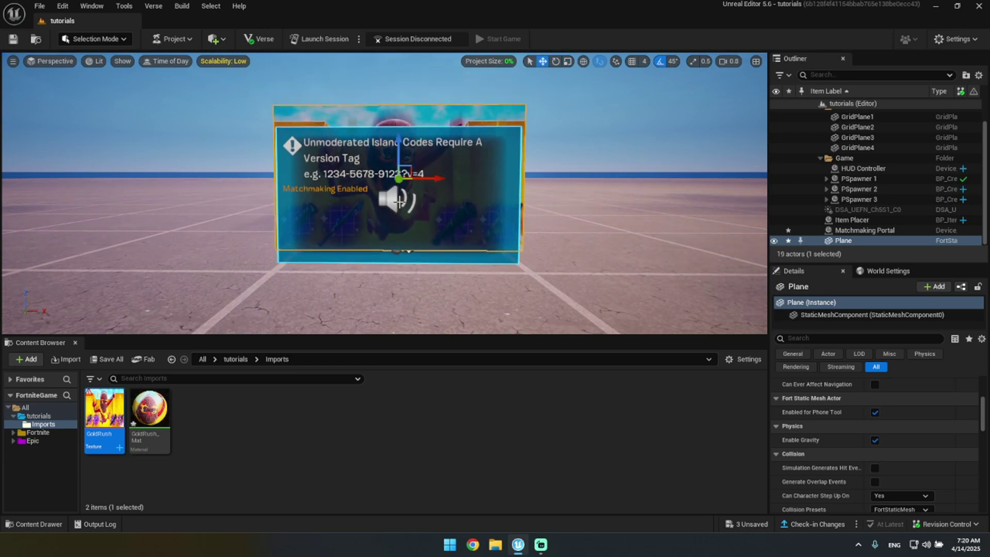
{"action": "left_click_drag", "start_coordinate": [392, 151], "coordinate": [399, 150]}
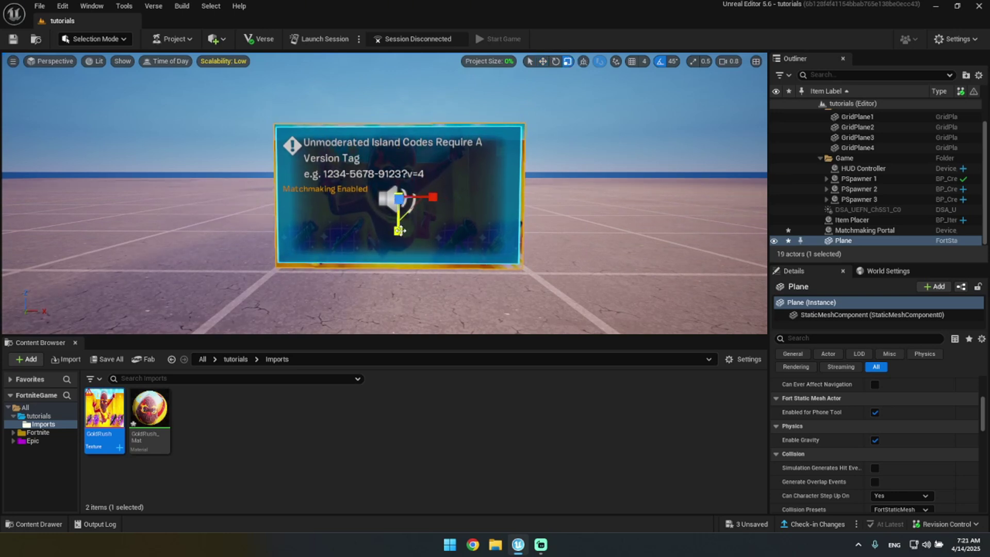
{"action": "mouse_move", "coordinate": [401, 226]}
{"action": "right_mouse_down"}
{"action": "mouse_move", "coordinate": [402, 206]}
{"action": "mouse_move", "coordinate": [405, 219]}
{"action": "right_mouse_up"}
{"action": "key", "text": "q"}
{"action": "key", "text": "e"}
{"action": "key", "text": "r"}
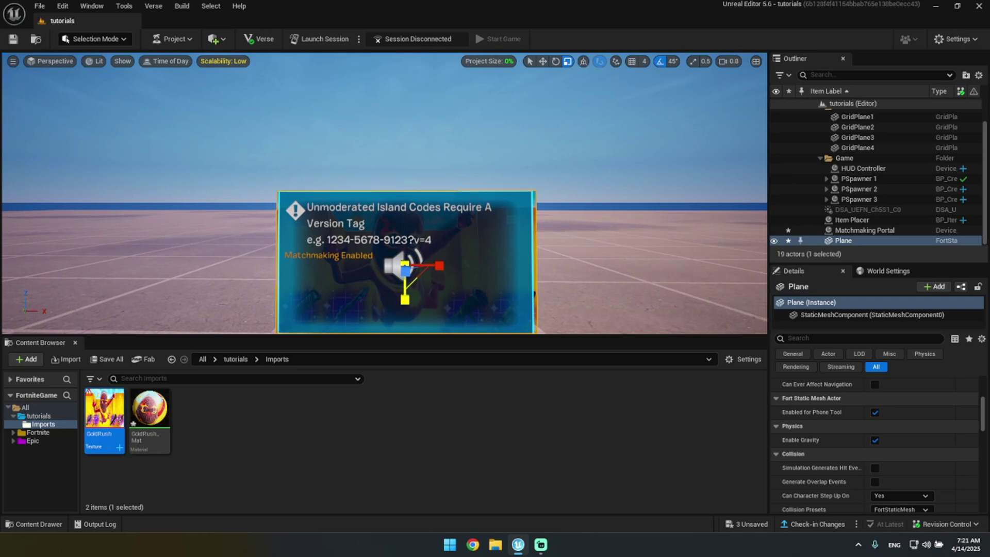
Move the plane forward through the portal so the GoldRush image sits just in front of the portal surface.
{"action": "mouse_move", "coordinate": [404, 213]}
{"action": "right_mouse_down"}
{"action": "mouse_move", "coordinate": [404, 227]}
{"action": "mouse_move", "coordinate": [404, 213]}
{"action": "right_mouse_up"}
{"action": "key", "text": "w"}
{"action": "key", "text": "q"}
{"action": "key", "text": "w"}
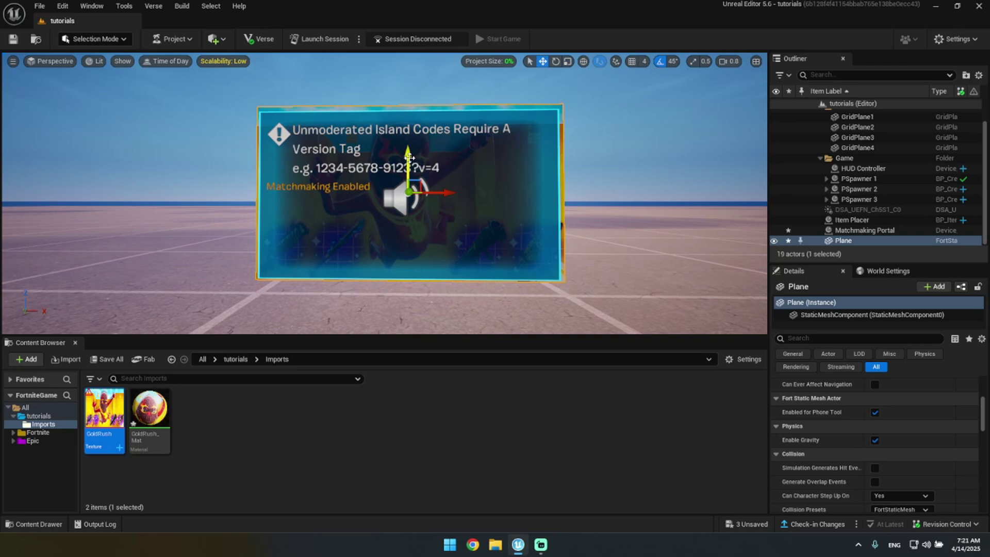
{"action": "right_click_drag", "start_coordinate": [409, 158], "coordinate": [454, 221]}
{"action": "left_click_drag", "start_coordinate": [367, 208], "coordinate": [374, 211]}
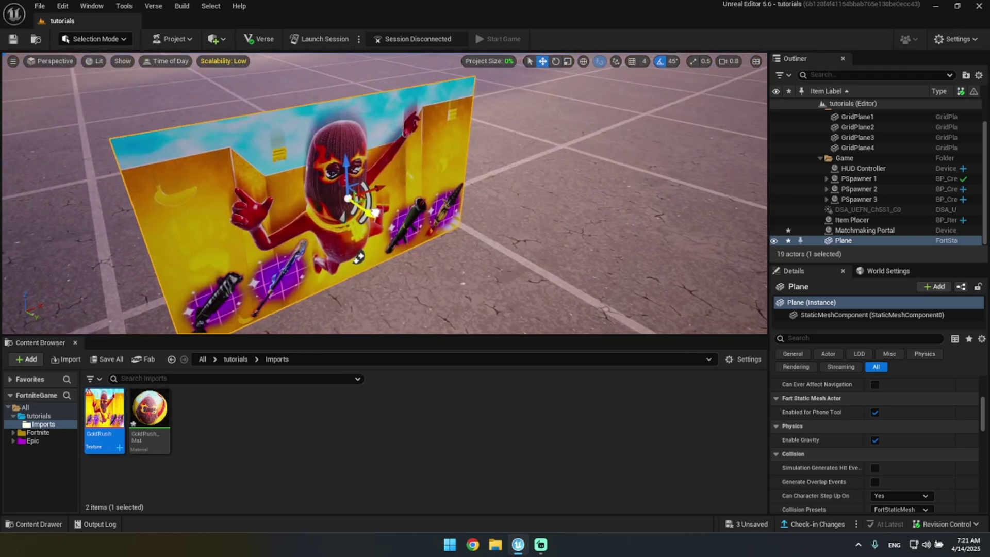
Examine the GoldRush plane up close and from a distance, with the plane selected.
{"action": "left_click_drag", "start_coordinate": [358, 257], "coordinate": [380, 199], "text": "alt"}
{"action": "left_click", "coordinate": [375, 186]}
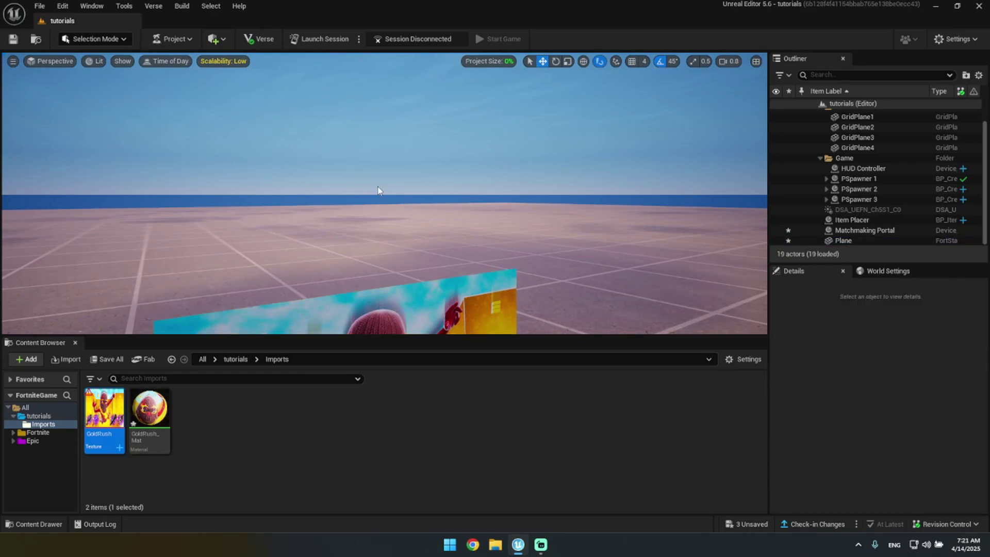
{"action": "right_click_drag", "start_coordinate": [378, 187], "coordinate": [387, 248]}
{"action": "right_click_drag", "start_coordinate": [356, 217], "coordinate": [353, 184]}
{"action": "left_click", "coordinate": [352, 184]}
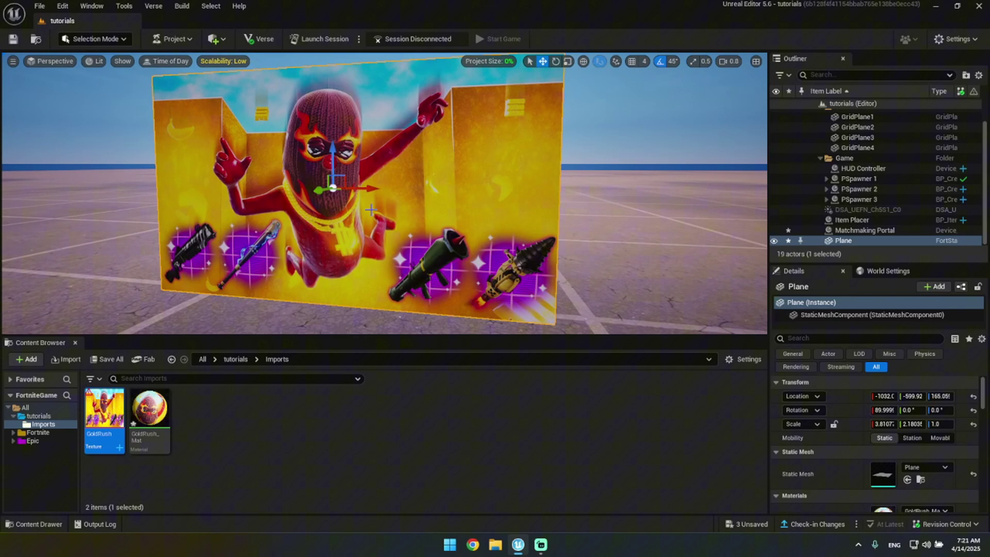
{"action": "key", "text": "f"}
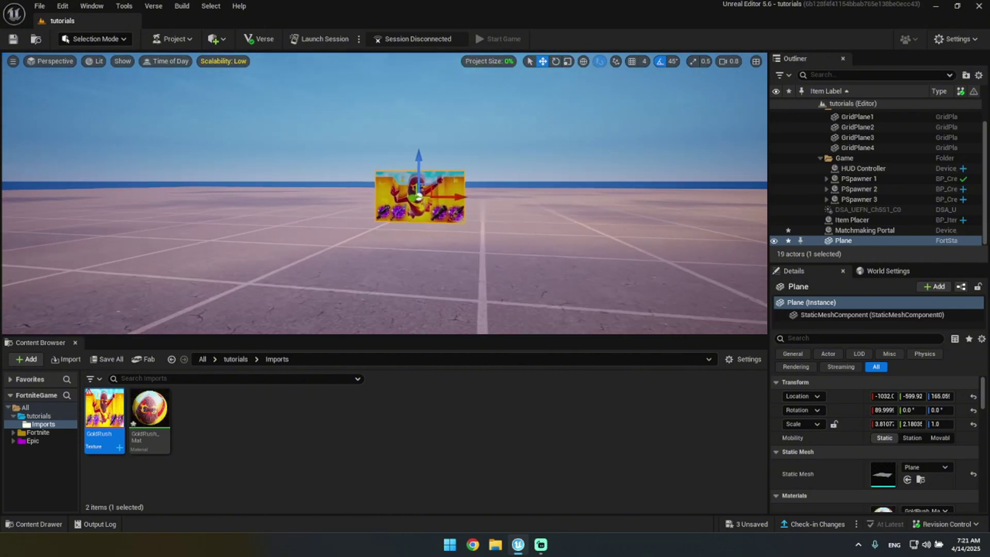
{"action": "right_click_drag", "start_coordinate": [351, 185], "coordinate": [389, 188]}
{"action": "key", "text": "w"}
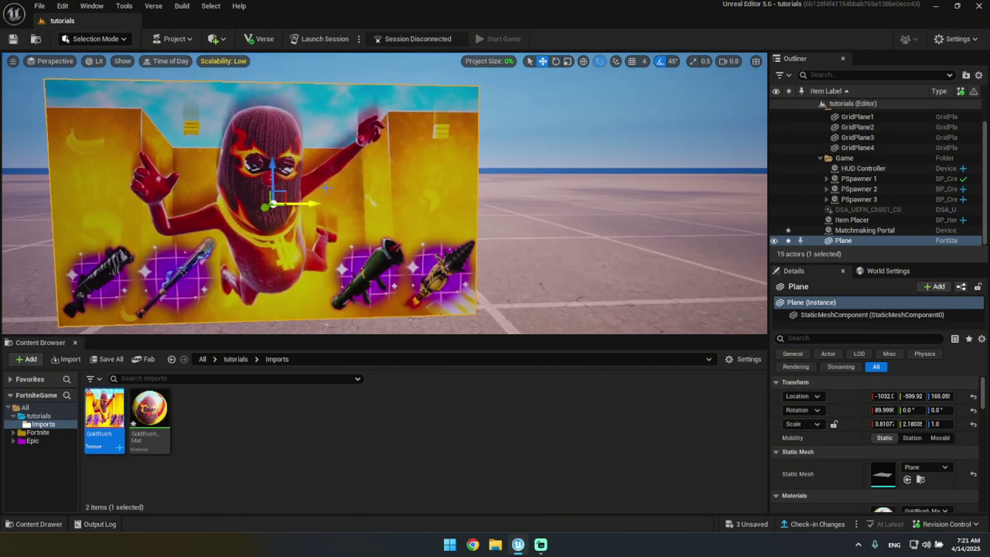
{"action": "key", "text": "w"}
{"action": "right_click_drag", "start_coordinate": [463, 254], "coordinate": [518, 250]}
{"action": "key", "text": "s"}
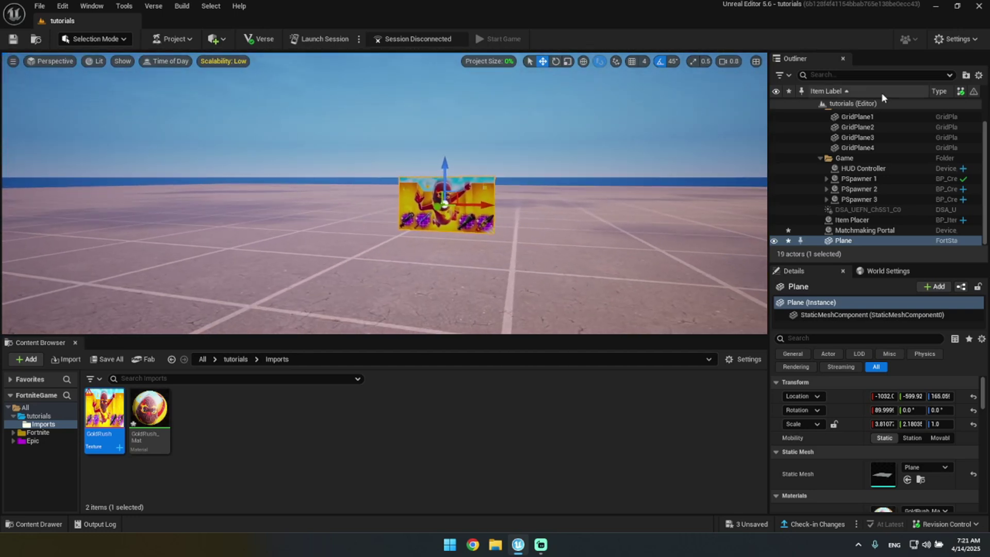
{"action": "mouse_move", "coordinate": [578, 206]}
{"action": "right_mouse_down"}
{"action": "mouse_move", "coordinate": [580, 149]}
{"action": "mouse_move", "coordinate": [574, 238]}
{"action": "mouse_move", "coordinate": [593, 227]}
{"action": "mouse_move", "coordinate": [588, 213]}
{"action": "right_mouse_up"}
{"action": "key", "text": "w"}
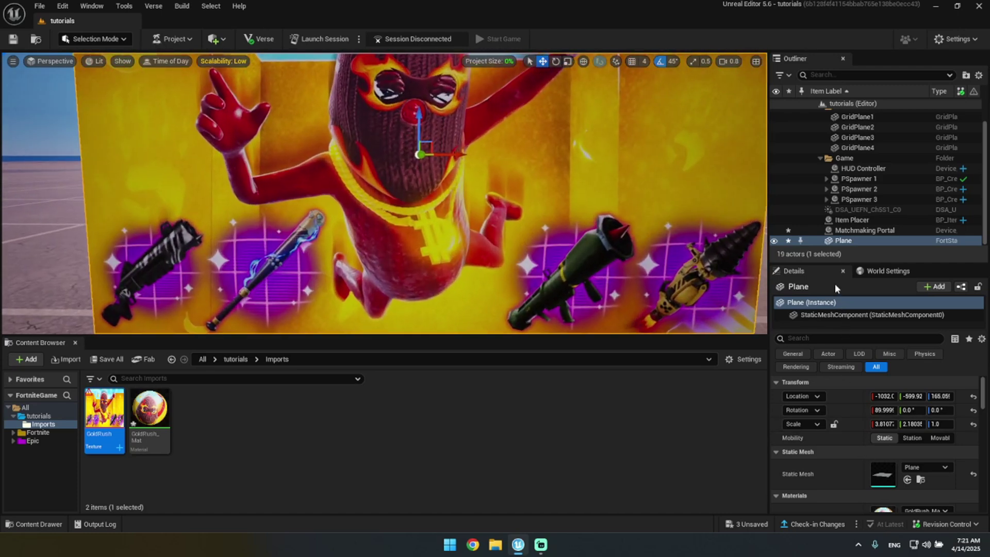
Turn off Cast Shadow for the plane.
{"action": "scroll", "coordinate": [867, 446], "scroll_direction": "down", "scroll_amount": 10}
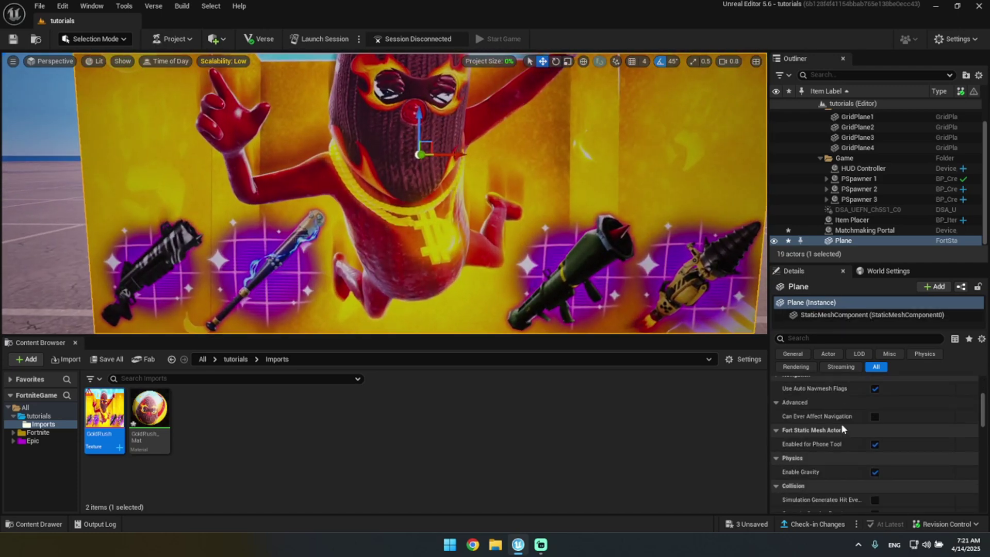
{"action": "scroll", "coordinate": [831, 416], "scroll_direction": "down", "scroll_amount": 5}
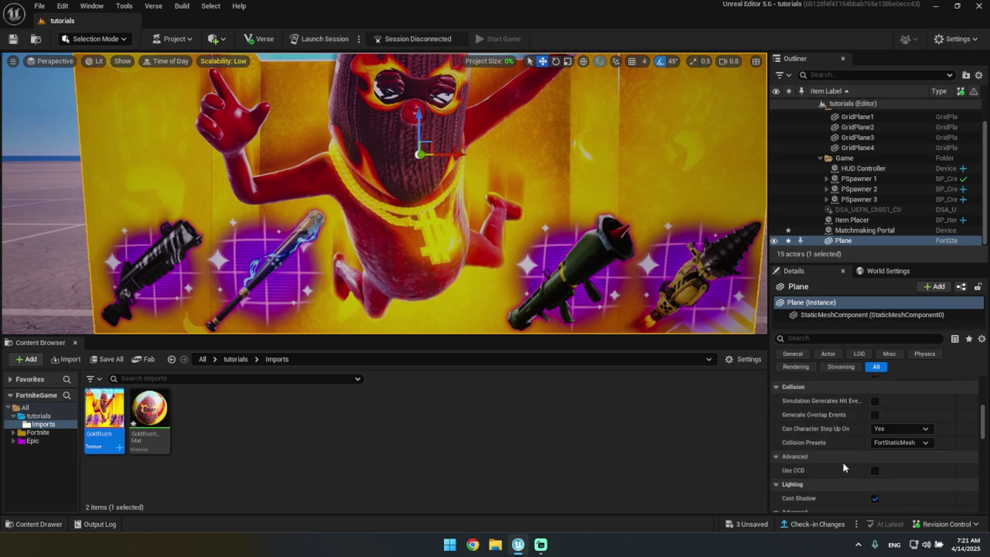
{"action": "scroll", "coordinate": [842, 461], "scroll_direction": "down", "scroll_amount": 2}
{"action": "left_click", "coordinate": [872, 450]}
{"action": "scroll", "coordinate": [868, 453], "scroll_direction": "down", "scroll_amount": 6}
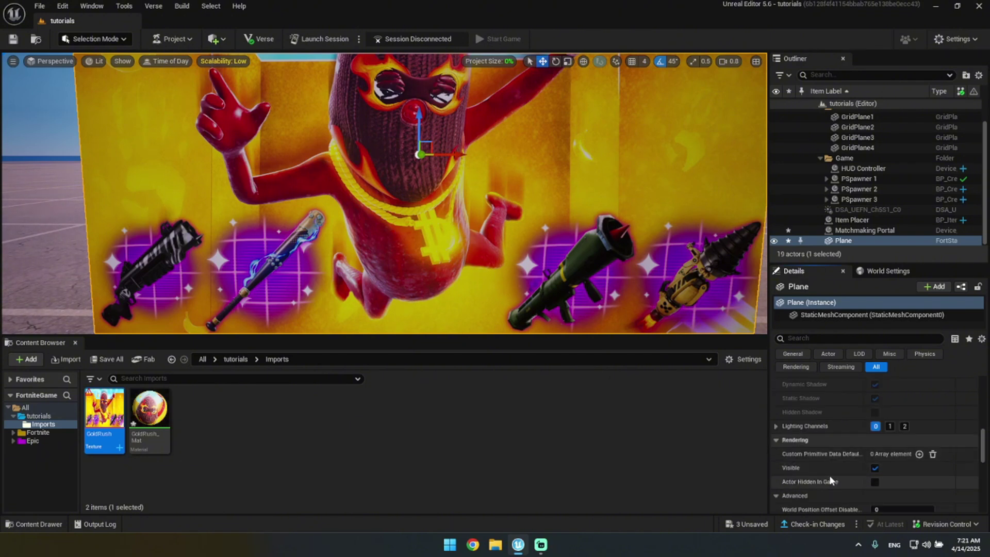
Disable Include Component in HLOD and enable Never Distance Cull for the plane.
{"action": "scroll", "coordinate": [819, 475], "scroll_direction": "down", "scroll_amount": 3}
{"action": "scroll", "coordinate": [834, 477], "scroll_direction": "down", "scroll_amount": 4}
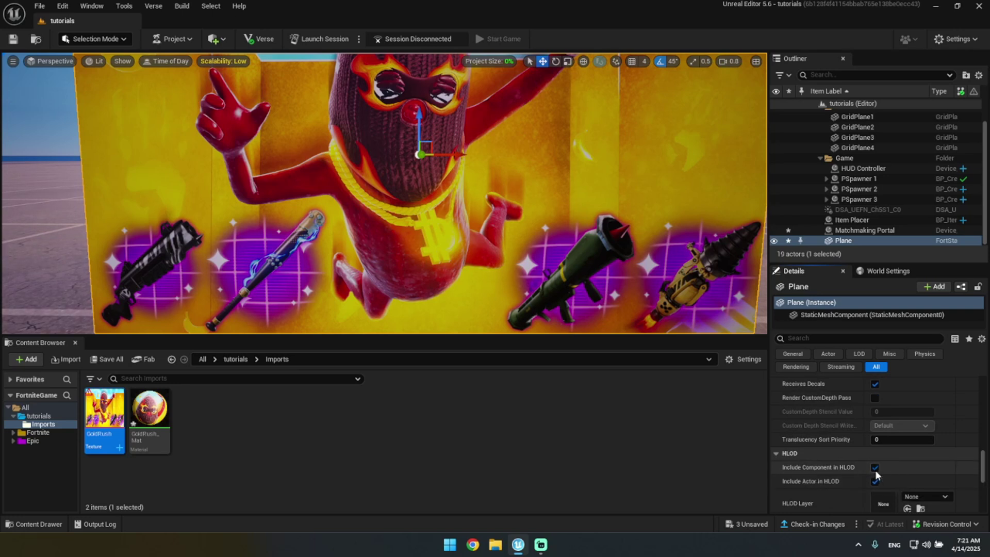
{"action": "scroll", "coordinate": [855, 480], "scroll_direction": "down", "scroll_amount": 5}
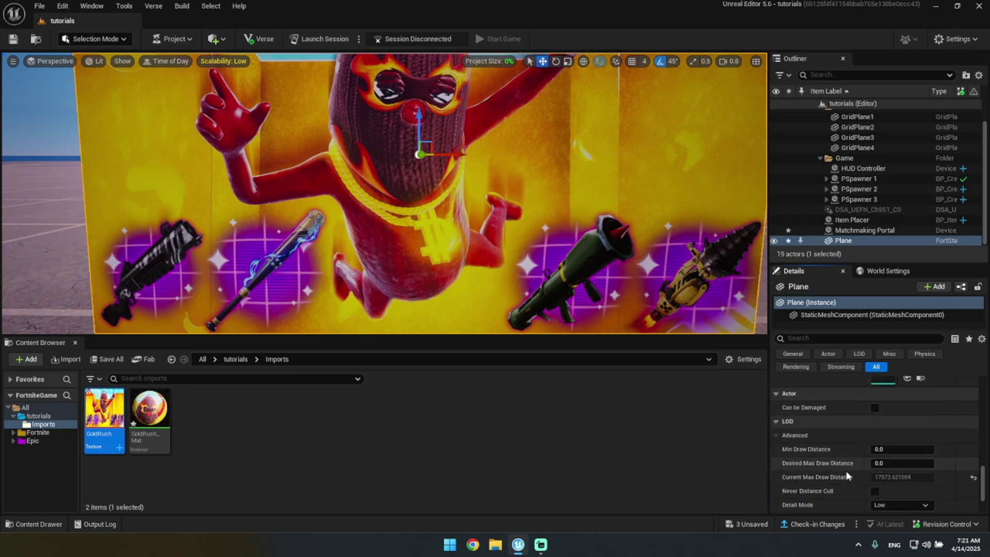
{"action": "scroll", "coordinate": [856, 482], "scroll_direction": "down", "scroll_amount": 1}
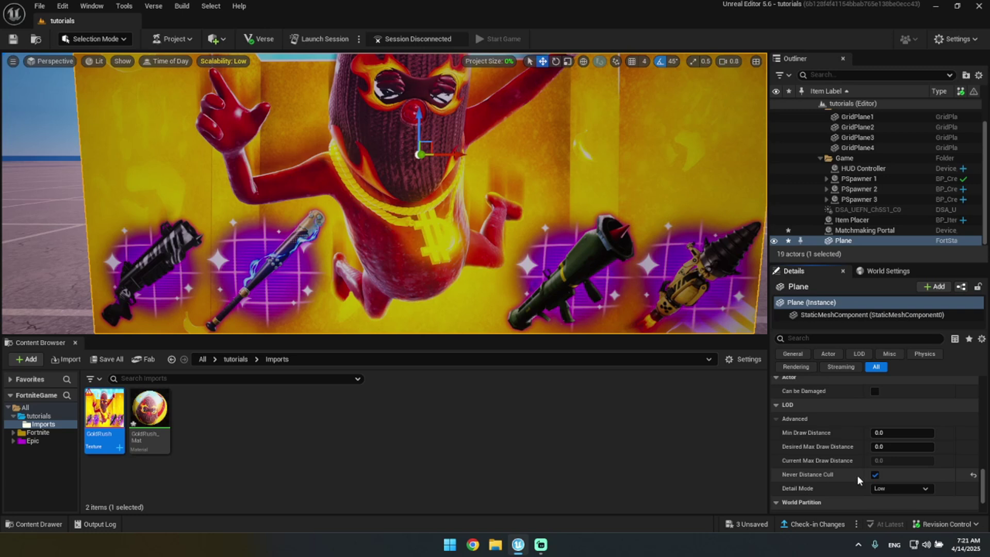
{"action": "scroll", "coordinate": [825, 475], "scroll_direction": "down", "scroll_amount": 4}
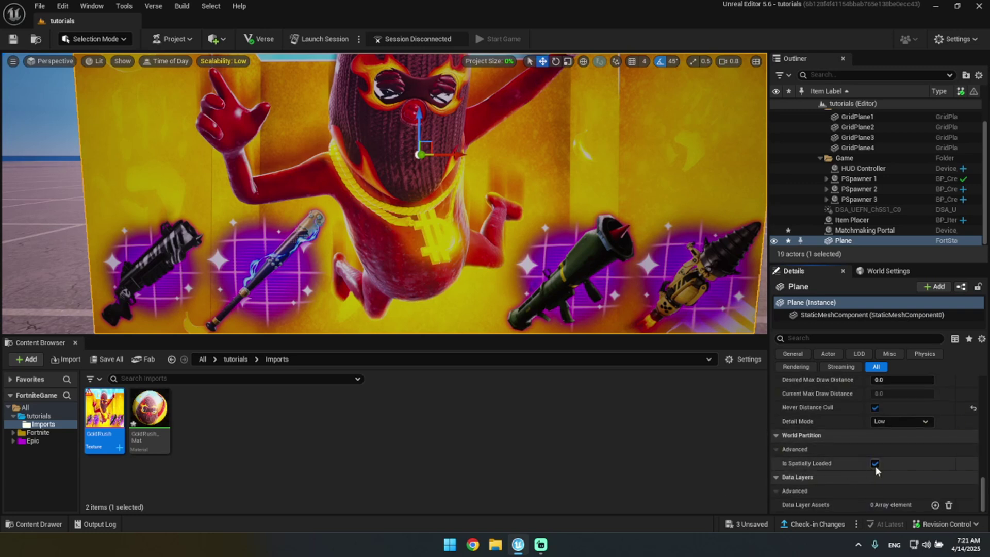
Review the HLOD, LOD and collision settings of the plane's StaticMeshComponent and clear the selection.
{"action": "left_click", "coordinate": [835, 315]}
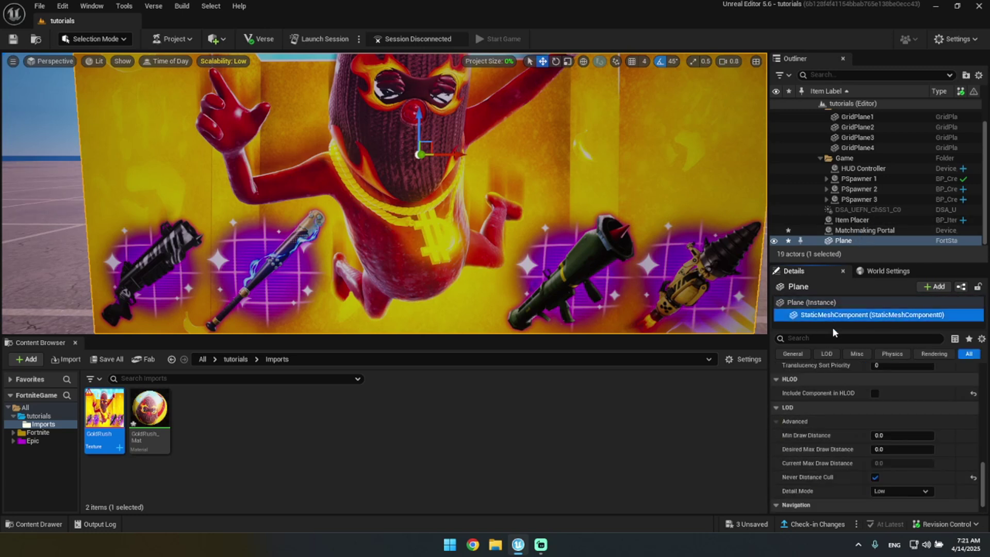
{"action": "scroll", "coordinate": [829, 440], "scroll_direction": "down", "scroll_amount": 2}
{"action": "scroll", "coordinate": [827, 446], "scroll_direction": "up", "scroll_amount": 10}
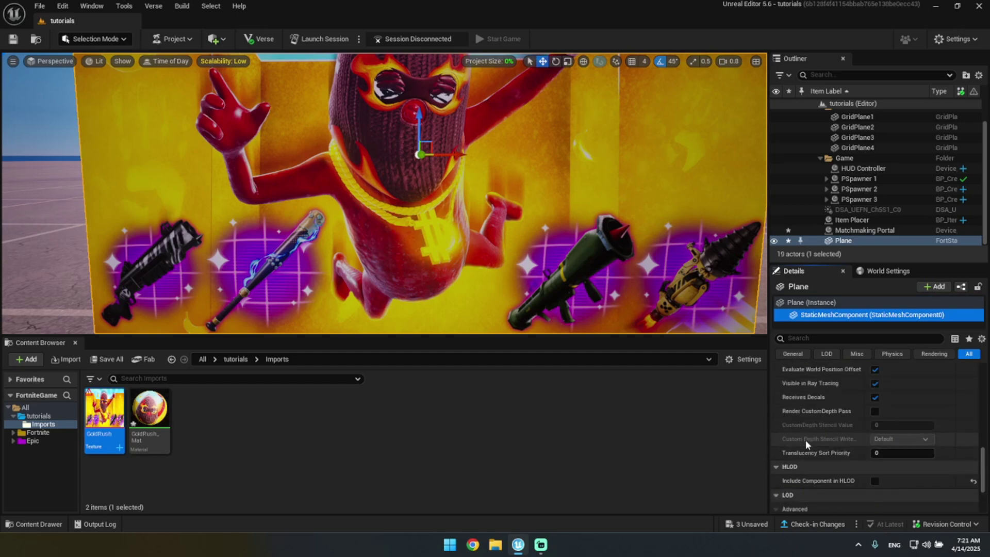
{"action": "scroll", "coordinate": [801, 441], "scroll_direction": "up", "scroll_amount": 8}
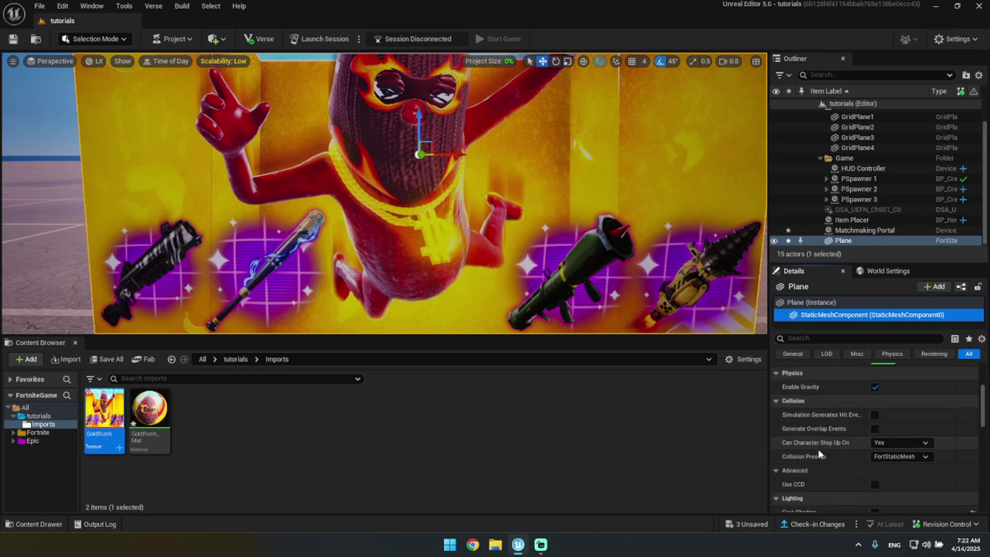
{"action": "scroll", "coordinate": [596, 244], "scroll_direction": "down", "scroll_amount": 10}
{"action": "left_click", "coordinate": [592, 237]}
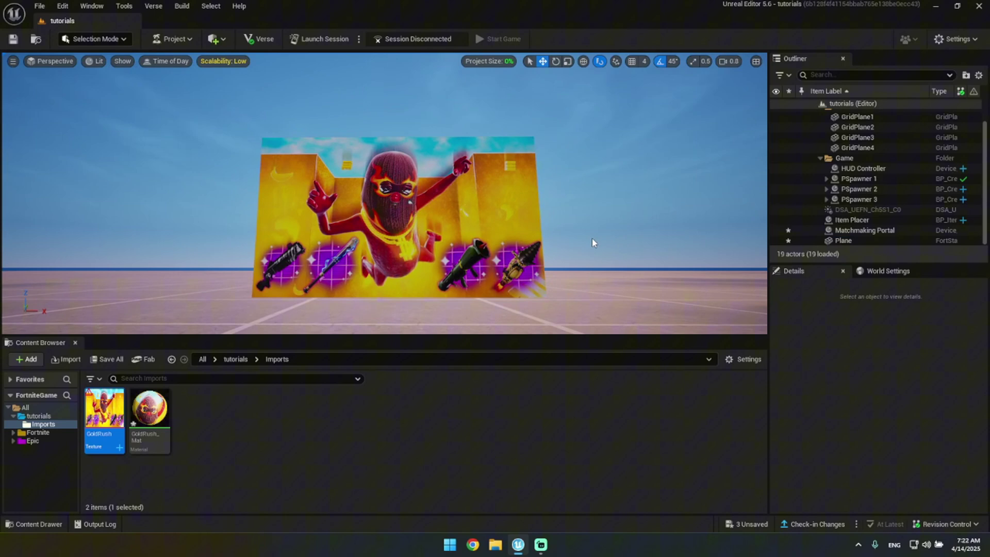
Select the Matchmaking Portal and inspect it together with the image plane from the front and the back.
{"action": "right_click_drag", "start_coordinate": [534, 252], "coordinate": [685, 293]}
{"action": "key", "text": "w"}
{"action": "key", "text": "s"}
{"action": "key", "text": "q"}
{"action": "key", "text": "w"}
{"action": "key", "text": "e"}
{"action": "key", "text": "s"}
{"action": "key", "text": "w"}
{"action": "key", "text": "a"}
{"action": "right_click_drag", "start_coordinate": [448, 203], "coordinate": [330, 204]}
{"action": "left_click", "coordinate": [508, 206]}
{"action": "key", "text": "d"}
{"action": "key", "text": "s"}
{"action": "key", "text": "w"}
{"action": "right_click_drag", "start_coordinate": [487, 193], "coordinate": [487, 201]}
{"action": "key", "text": "s"}
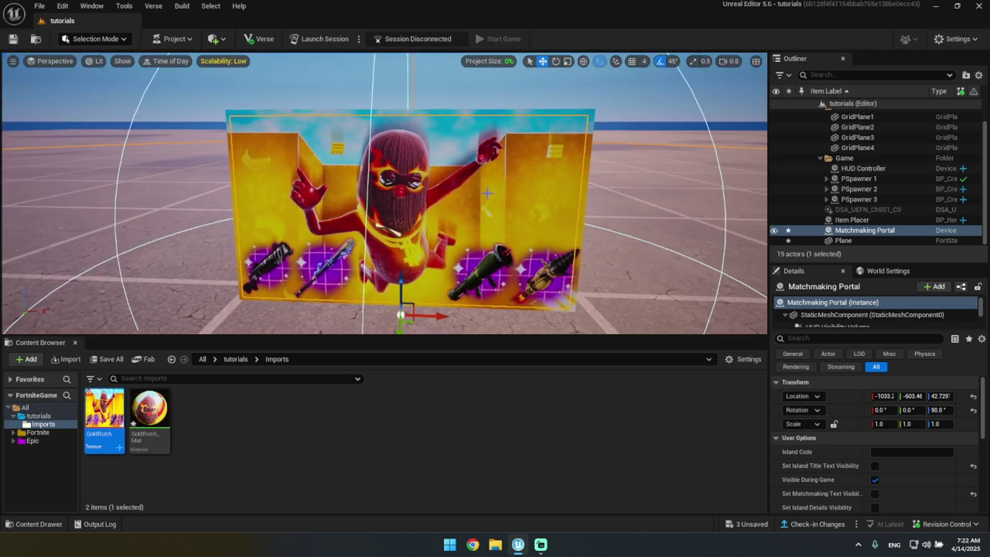
{"action": "key", "text": "q"}
{"action": "right_click_drag", "start_coordinate": [415, 202], "coordinate": [418, 186]}
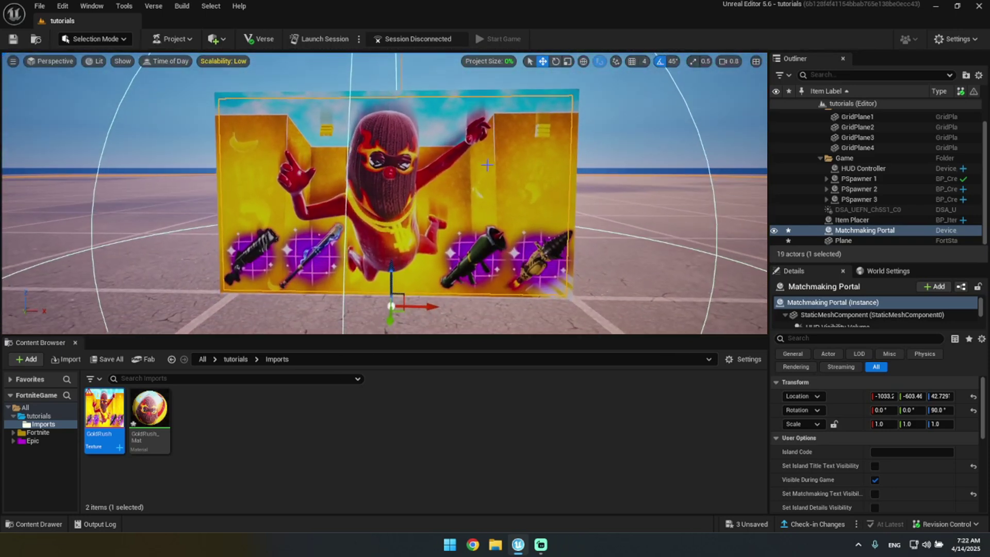
{"action": "key", "text": "d"}
{"action": "right_click_drag", "start_coordinate": [466, 212], "coordinate": [400, 183]}
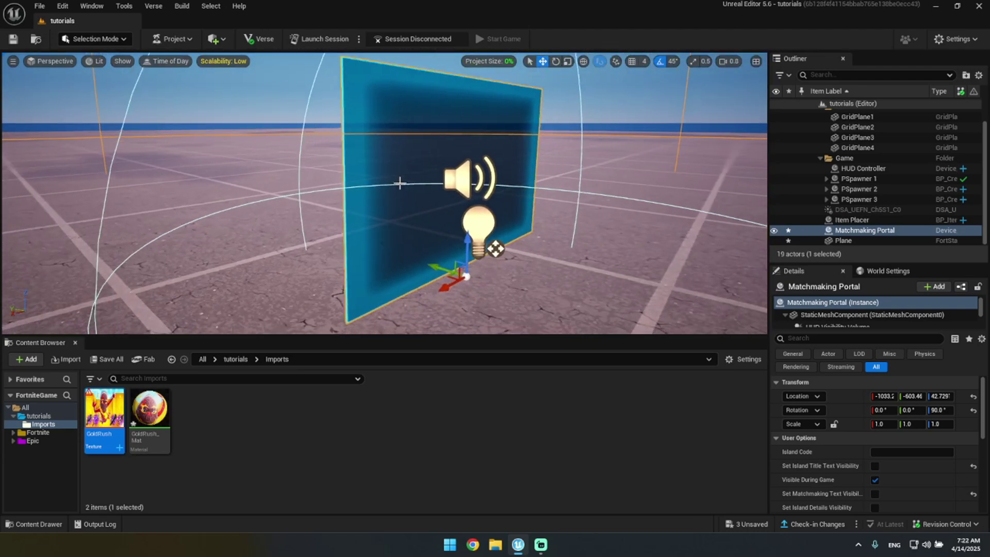
Select the plane and examine its placement against the portal edge-on and from the front.
{"action": "left_click_drag", "start_coordinate": [460, 187], "coordinate": [490, 186], "text": "alt"}
{"action": "left_click", "coordinate": [482, 168]}
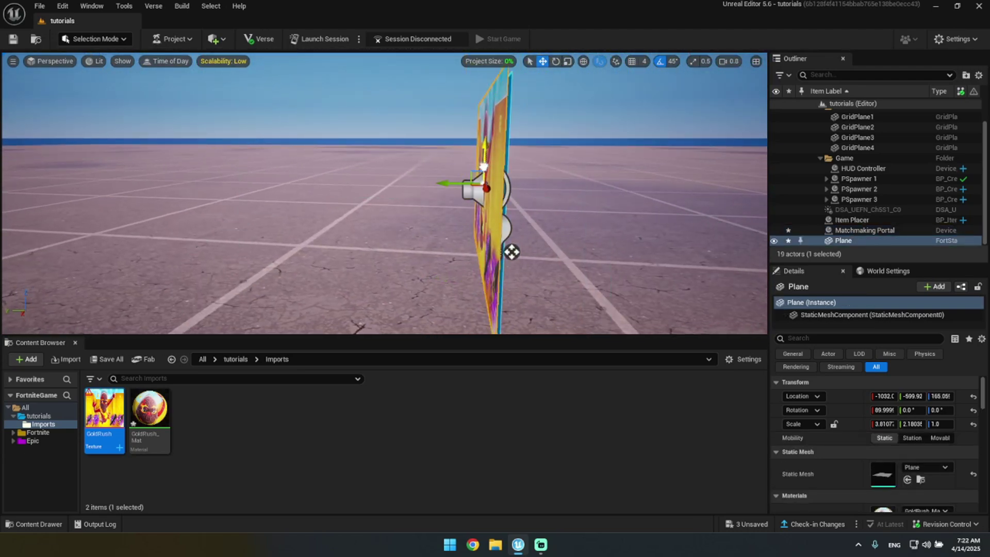
{"action": "right_click_drag", "start_coordinate": [483, 177], "coordinate": [478, 166]}
{"action": "left_click_drag", "start_coordinate": [493, 153], "coordinate": [454, 170], "text": "alt"}
{"action": "left_click_drag", "start_coordinate": [491, 266], "coordinate": [670, 267], "text": "alt"}
{"action": "scroll", "coordinate": [444, 136], "scroll_direction": "up", "scroll_amount": 2}
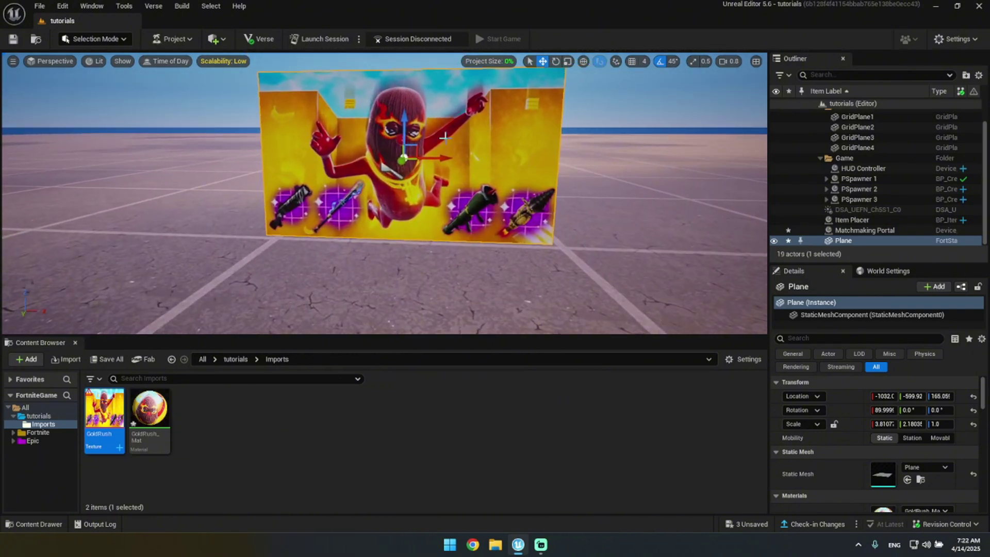
Add a Cube shape to the level near the portal.
{"action": "left_click", "coordinate": [175, 39]}
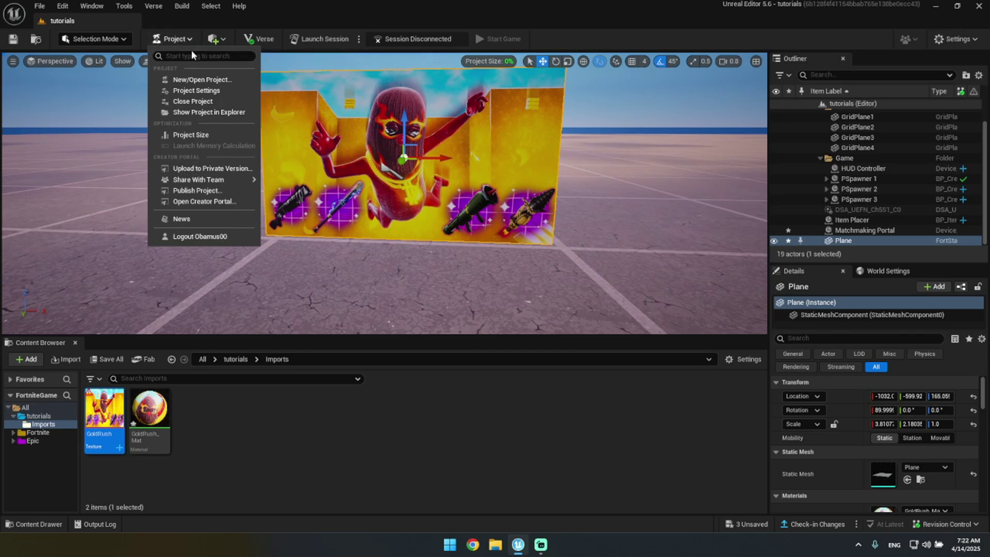
{"action": "left_click", "coordinate": [212, 41]}
{"action": "key", "text": "s"}
{"action": "mouse_move", "coordinate": [400, 128]}
{"action": "right_mouse_down"}
{"action": "mouse_move", "coordinate": [400, 105]}
{"action": "mouse_move", "coordinate": [394, 136]}
{"action": "right_mouse_up"}
{"action": "left_click", "coordinate": [384, 110]}
{"action": "key", "text": "w"}
{"action": "left_click", "coordinate": [213, 39]}
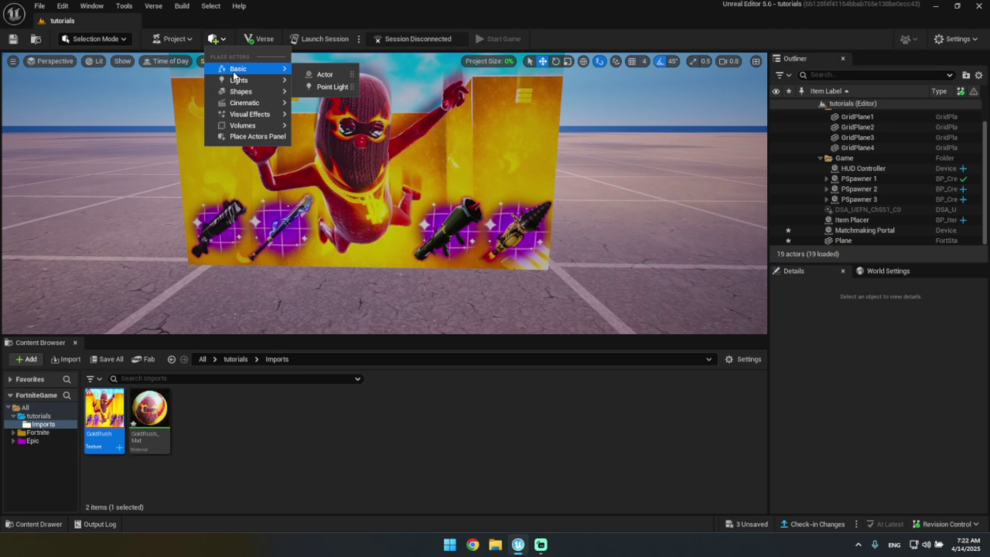
{"action": "mouse_move", "coordinate": [251, 95]}
{"action": "left_click", "coordinate": [327, 98]}
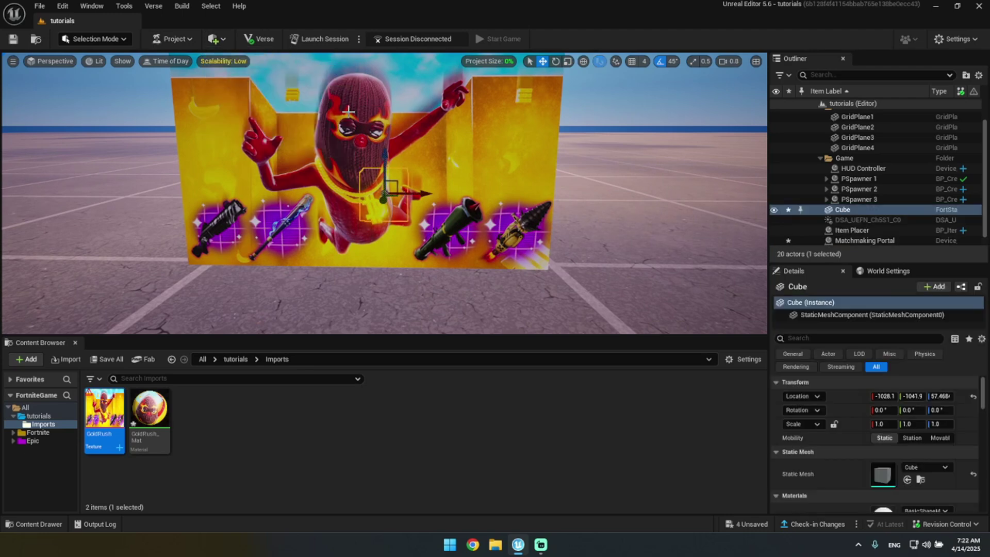
Move the cube close to the back of the portal and thin it into a slab with a Y scale of about 0.075.
{"action": "key", "text": "s"}
{"action": "right_click_drag", "start_coordinate": [344, 108], "coordinate": [185, 116]}
{"action": "key", "text": "d"}
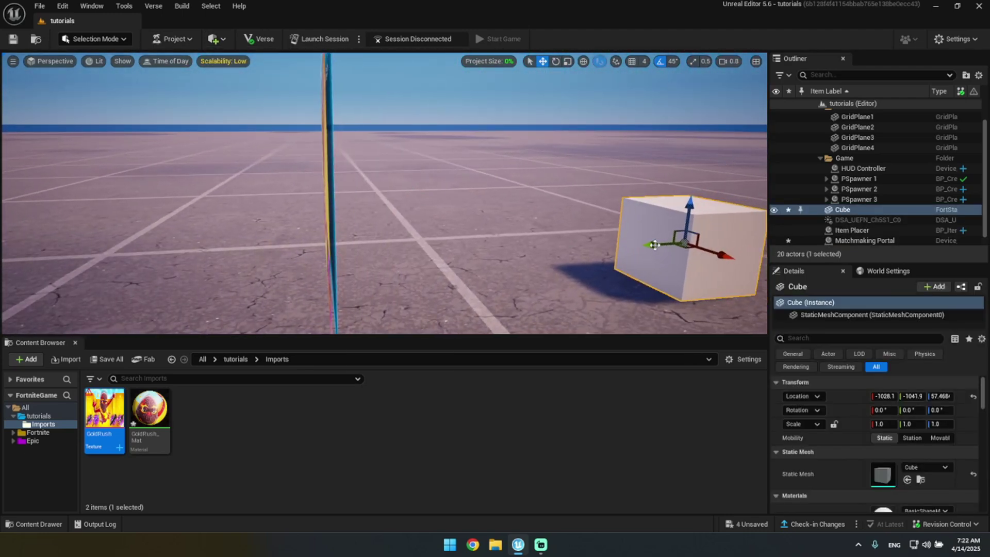
{"action": "left_click_drag", "start_coordinate": [652, 242], "coordinate": [361, 256]}
{"action": "right_click_drag", "start_coordinate": [345, 254], "coordinate": [340, 264]}
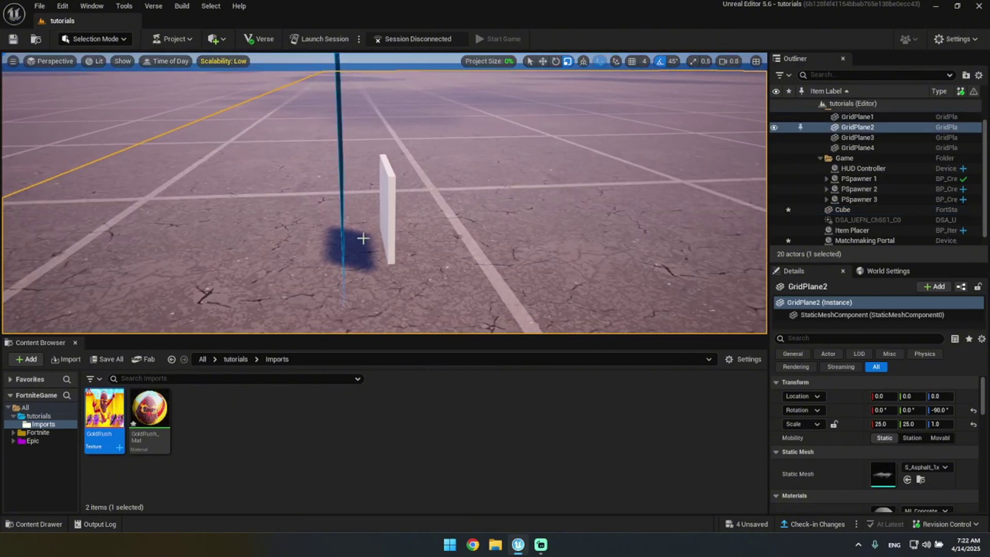
{"action": "left_click", "coordinate": [382, 221]}
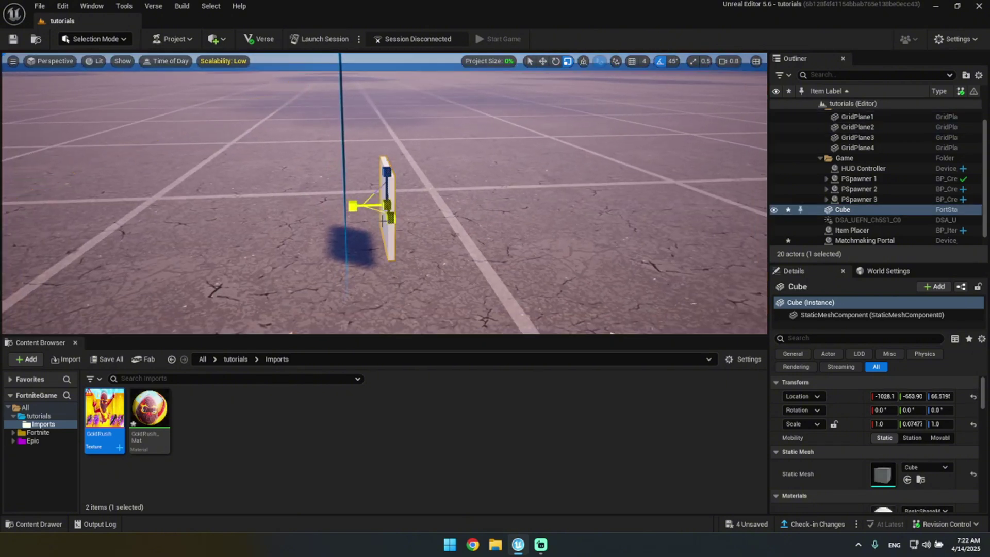
Move the slab against the portal's back and widen it to an X scale of about 3.94.
{"action": "key", "text": "a"}
{"action": "right_click_drag", "start_coordinate": [318, 205], "coordinate": [542, 194]}
{"action": "key", "text": "s"}
{"action": "key", "text": "r"}
{"action": "left_click_drag", "start_coordinate": [471, 184], "coordinate": [611, 184]}
Raise the slab to a Z location of about 103.7, aligning its lower edge with the image's bottom.
{"action": "right_click_drag", "start_coordinate": [567, 190], "coordinate": [573, 149]}
{"action": "key", "text": "a"}
{"action": "key", "text": "w"}
{"action": "left_click_drag", "start_coordinate": [480, 191], "coordinate": [477, 146]}
{"action": "key", "text": "s"}
{"action": "key", "text": "q"}
{"action": "right_click_drag", "start_coordinate": [477, 145], "coordinate": [457, 129]}
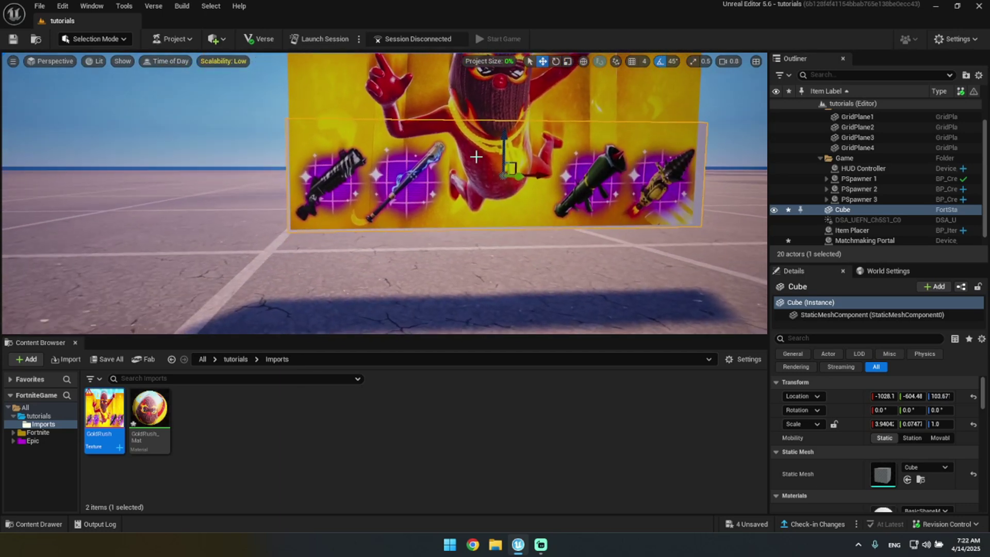
Stretch the slab's height to a Z scale of about 2.10 and raise it to about Z 145.
{"action": "key", "text": "r"}
{"action": "left_click_drag", "start_coordinate": [505, 148], "coordinate": [504, 103]}
{"action": "right_click_drag", "start_coordinate": [507, 145], "coordinate": [499, 109]}
{"action": "key", "text": "s"}
{"action": "left_click_drag", "start_coordinate": [515, 183], "coordinate": [514, 147]}
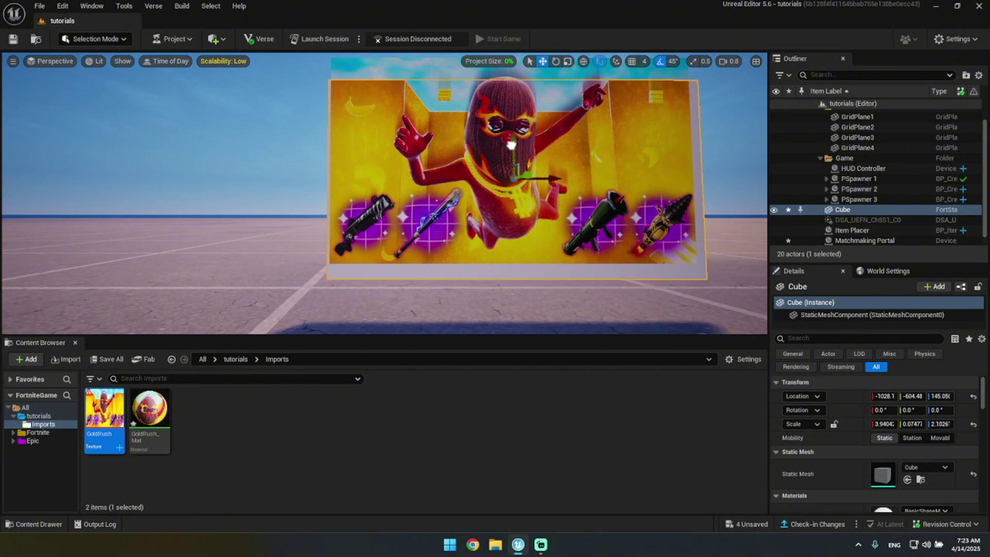
Raise the slab to about Z 165.9 and increase its Z scale to about 2.23 to cover the image's height.
{"action": "left_click_drag", "start_coordinate": [511, 145], "coordinate": [511, 138]}
{"action": "right_click_drag", "start_coordinate": [510, 138], "coordinate": [473, 177]}
{"action": "key", "text": "r"}
{"action": "mouse_move", "coordinate": [389, 170]}
{"action": "left_mouse_down"}
{"action": "mouse_move", "coordinate": [389, 158]}
{"action": "mouse_move", "coordinate": [392, 170]}
{"action": "left_mouse_up"}
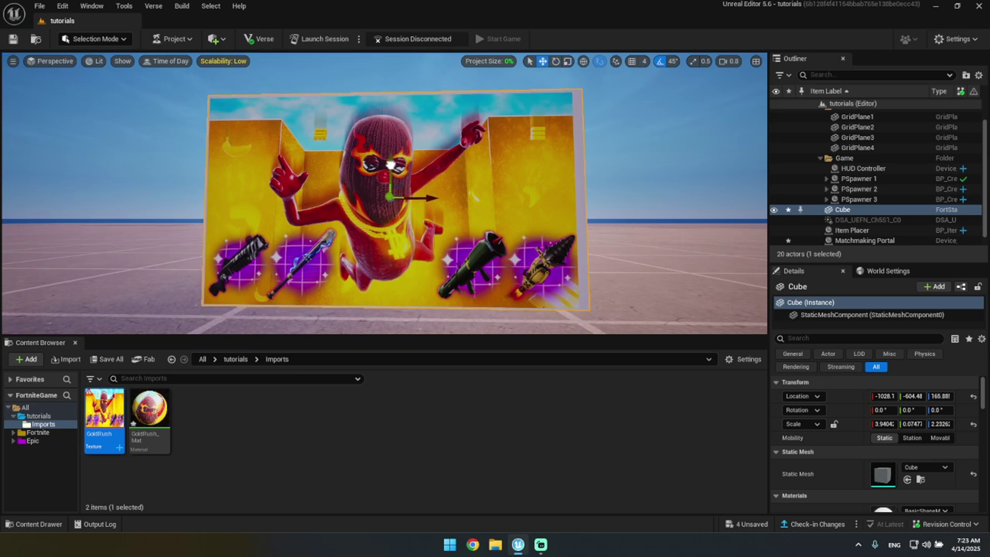
Centre the slab behind the image at about X -1033 and Z 165.4, and narrow its X scale to about 3.90.
{"action": "key", "text": "w"}
{"action": "mouse_move", "coordinate": [429, 180]}
{"action": "right_mouse_down"}
{"action": "mouse_move", "coordinate": [464, 157]}
{"action": "mouse_move", "coordinate": [461, 140]}
{"action": "mouse_move", "coordinate": [464, 202]}
{"action": "mouse_move", "coordinate": [443, 186]}
{"action": "mouse_move", "coordinate": [444, 173]}
{"action": "mouse_move", "coordinate": [420, 164]}
{"action": "right_mouse_up"}
{"action": "scroll", "coordinate": [429, 180], "scroll_direction": "down", "scroll_amount": 1}
{"action": "key", "text": "q"}
{"action": "key", "text": "e"}
{"action": "key", "text": "s"}
{"action": "key", "text": "r"}
{"action": "key", "text": "w"}
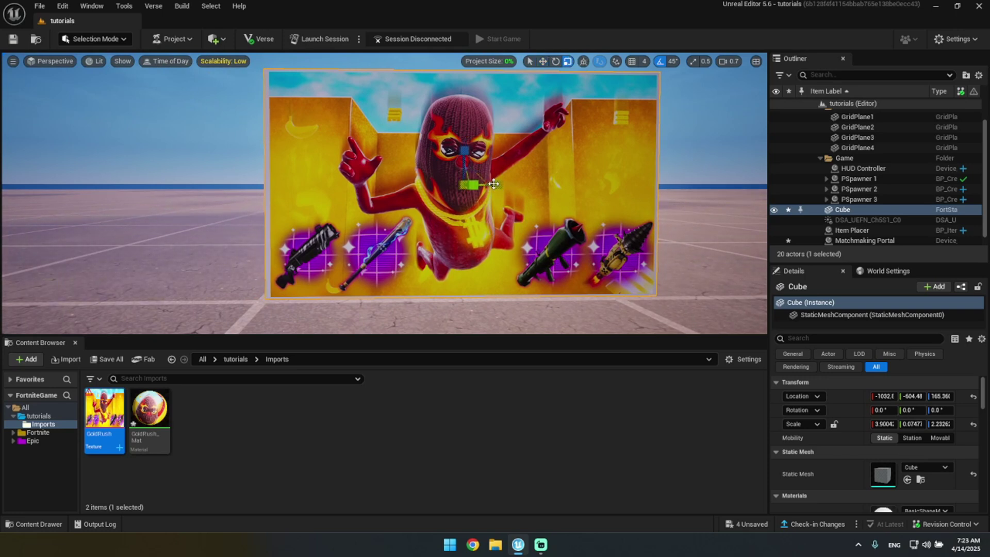
Narrow the slab's X scale to about 3.87 so its side edges frame the image more closely.
{"action": "right_click_drag", "start_coordinate": [481, 200], "coordinate": [454, 203]}
{"action": "key", "text": "w"}
{"action": "right_click_drag", "start_coordinate": [586, 209], "coordinate": [583, 209]}
{"action": "key", "text": "a"}
{"action": "key", "text": "w"}
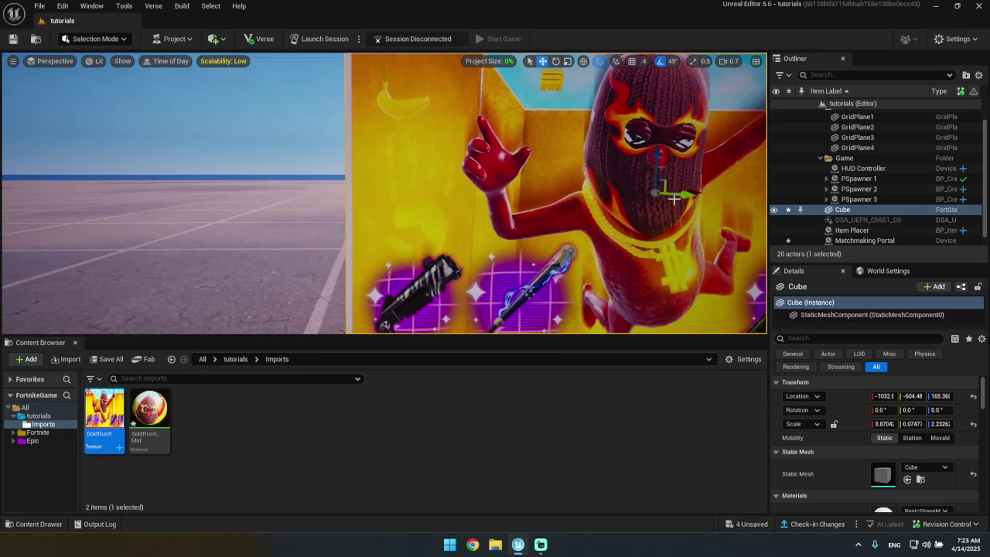
Inspect the edges and underside of the GoldRush image plane and its cube backing.
{"action": "left_click", "coordinate": [687, 196]}
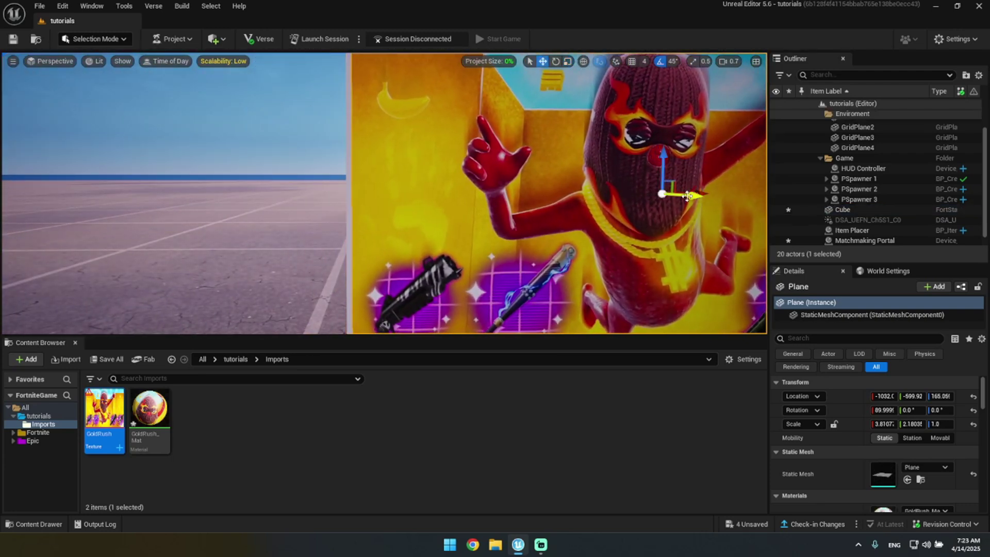
{"action": "left_click", "coordinate": [331, 171]}
{"action": "right_click_drag", "start_coordinate": [332, 171], "coordinate": [312, 164]}
{"action": "key", "text": "w"}
{"action": "key", "text": "e"}
{"action": "key", "text": "q"}
{"action": "key", "text": "d"}
{"action": "key", "text": "q"}
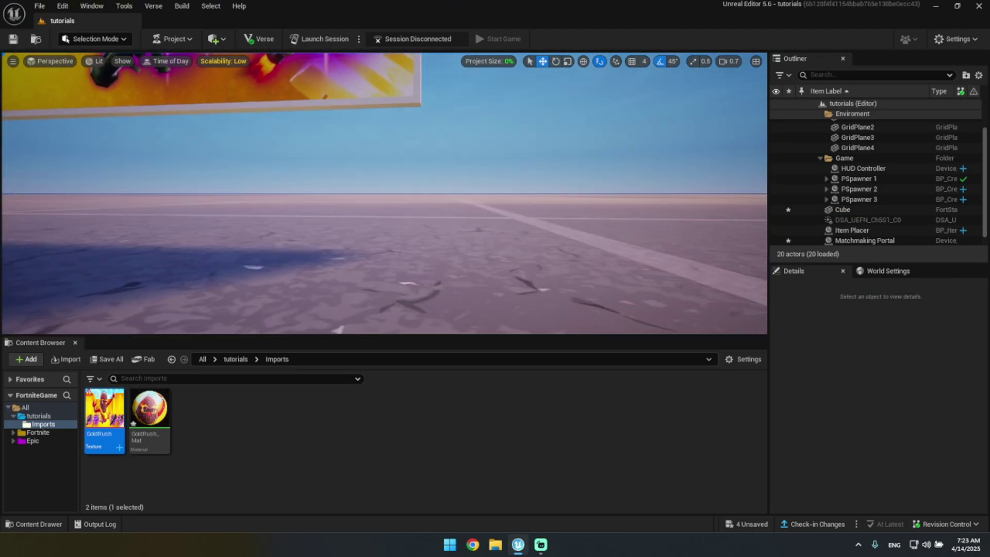
{"action": "right_click_drag", "start_coordinate": [376, 160], "coordinate": [325, 135]}
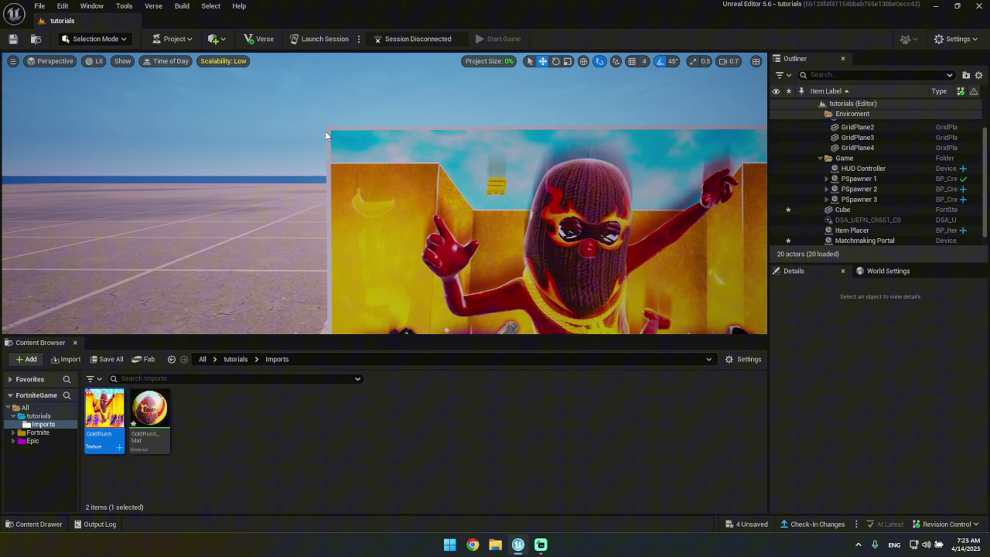
Apply the MI Iron material to the cube backing behind the GoldRush image.
{"action": "left_click", "coordinate": [330, 129]}
{"action": "scroll", "coordinate": [883, 442], "scroll_direction": "down", "scroll_amount": 3}
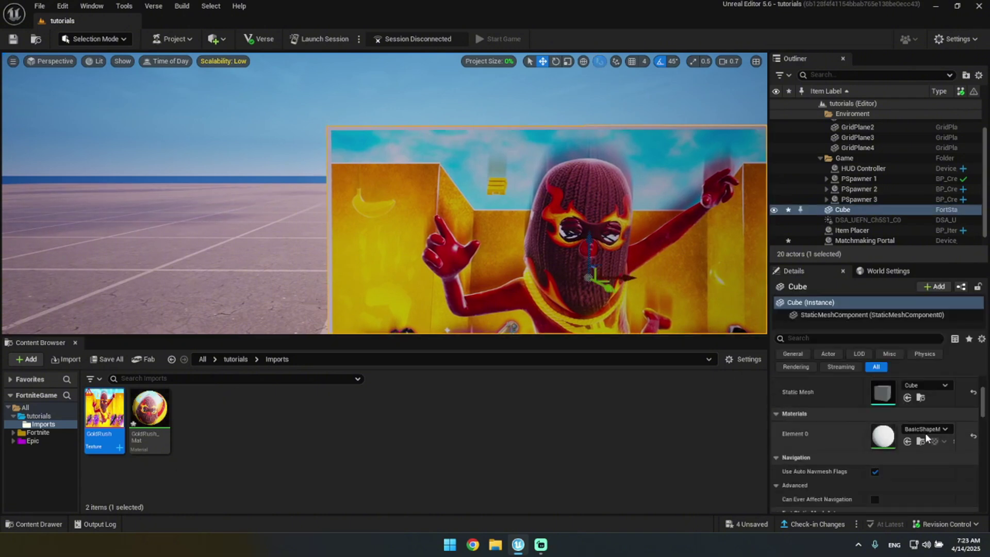
{"action": "left_click", "coordinate": [924, 429]}
{"action": "type", "text": "iron"}
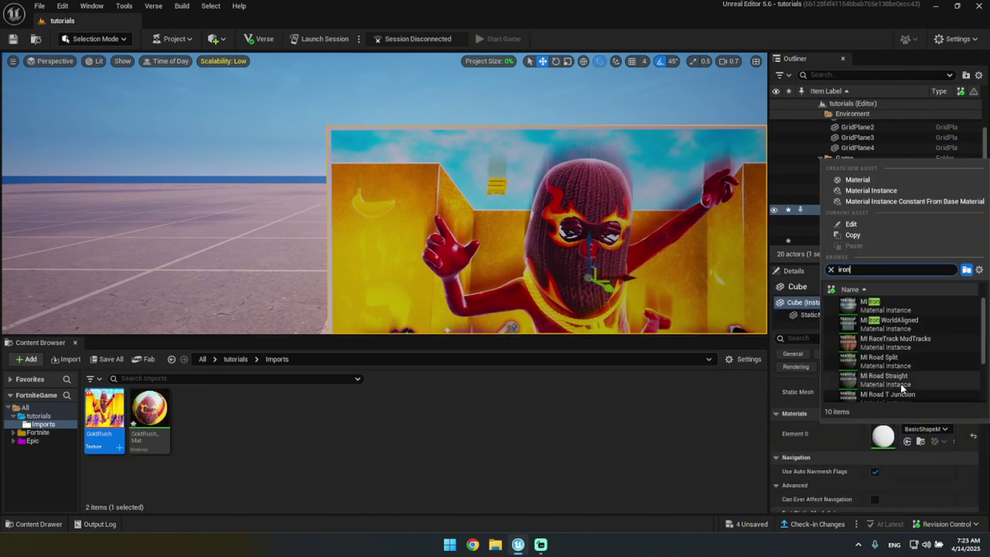
{"action": "left_click", "coordinate": [891, 307]}
Examine the iron finish on the border around the image from closer and farther away.
{"action": "mouse_move", "coordinate": [484, 234]}
{"action": "right_mouse_down"}
{"action": "mouse_move", "coordinate": [508, 232]}
{"action": "mouse_move", "coordinate": [484, 234]}
{"action": "right_mouse_up"}
{"action": "key", "text": "s"}
{"action": "key", "text": "a"}
{"action": "left_click", "coordinate": [420, 183]}
{"action": "key", "text": "w"}
{"action": "right_click_drag", "start_coordinate": [420, 184], "coordinate": [355, 183]}
{"action": "key", "text": "d"}
{"action": "key", "text": "s"}
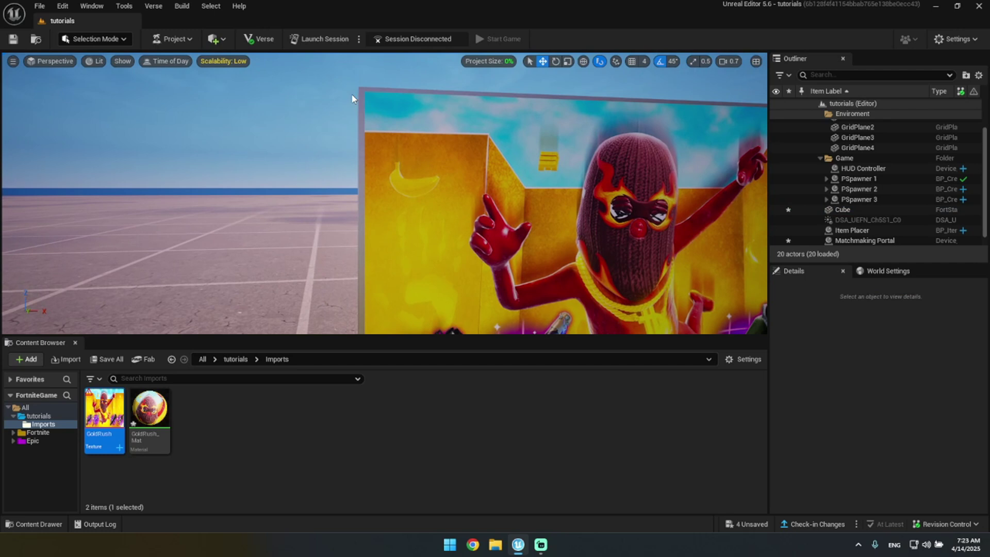
Give the cube backing a white material, trying MI_Simple_PureWhite_Flat before choosing another result of a search for white.
{"action": "left_click", "coordinate": [354, 96]}
{"action": "scroll", "coordinate": [928, 454], "scroll_direction": "down", "scroll_amount": 2}
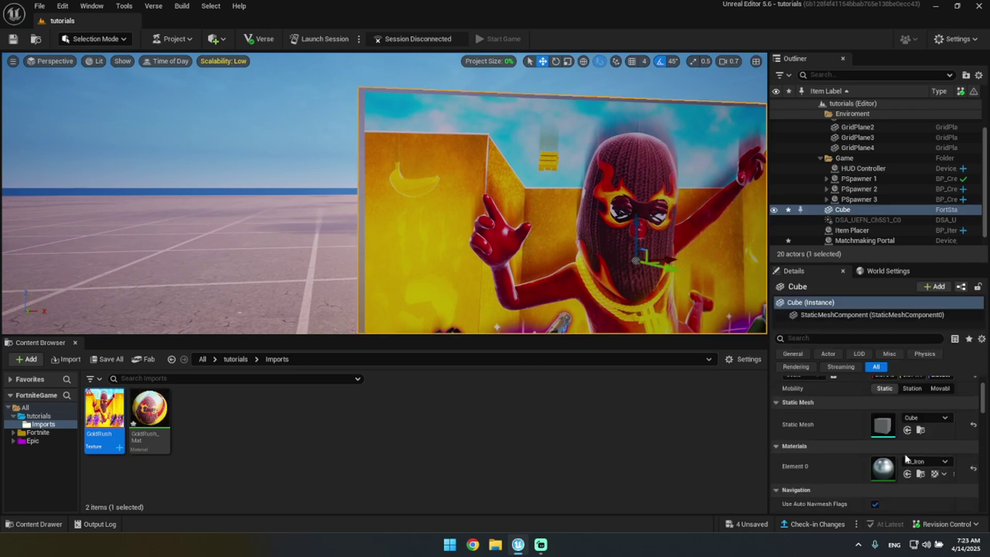
{"action": "left_click", "coordinate": [934, 461]}
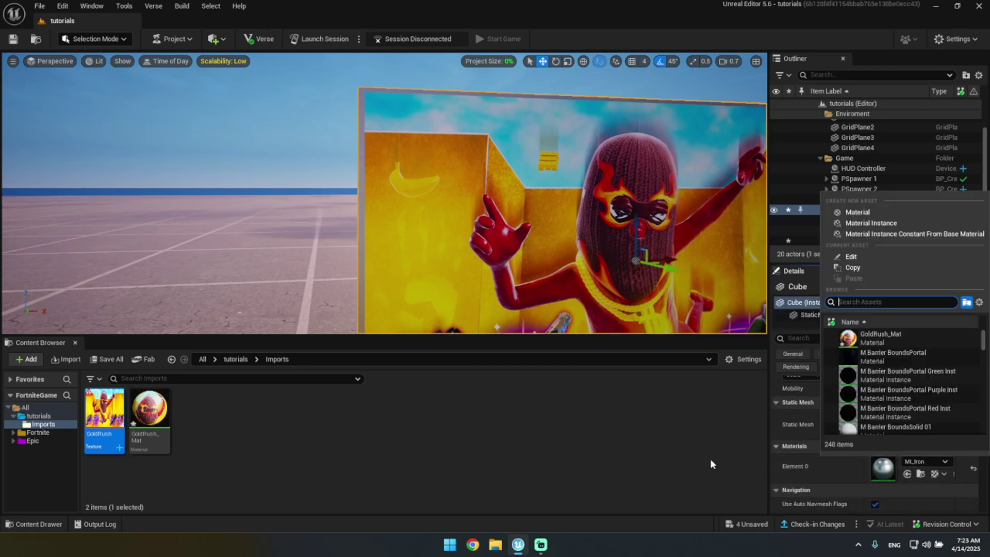
{"action": "type", "text": "white"}
{"action": "left_click", "coordinate": [935, 353]}
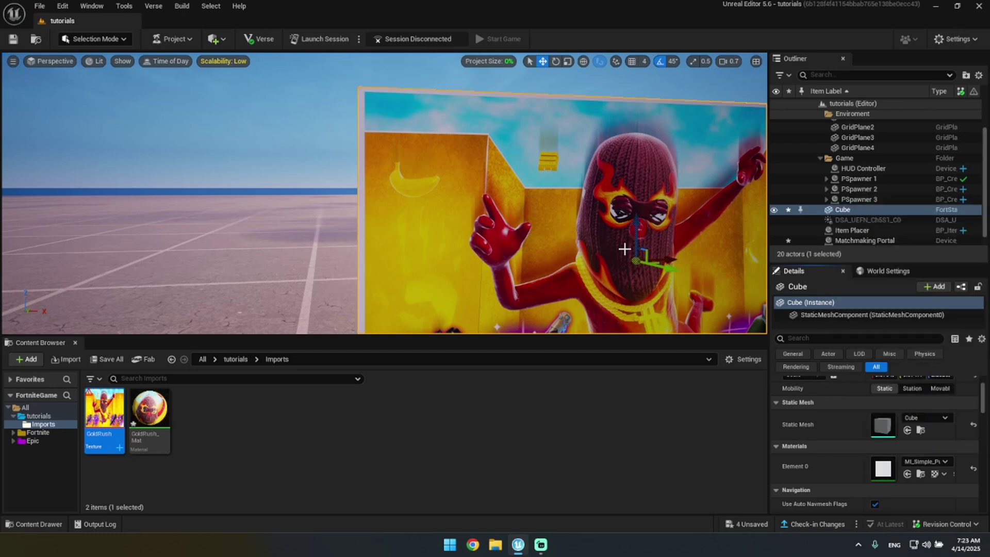
{"action": "left_click", "coordinate": [927, 460]}
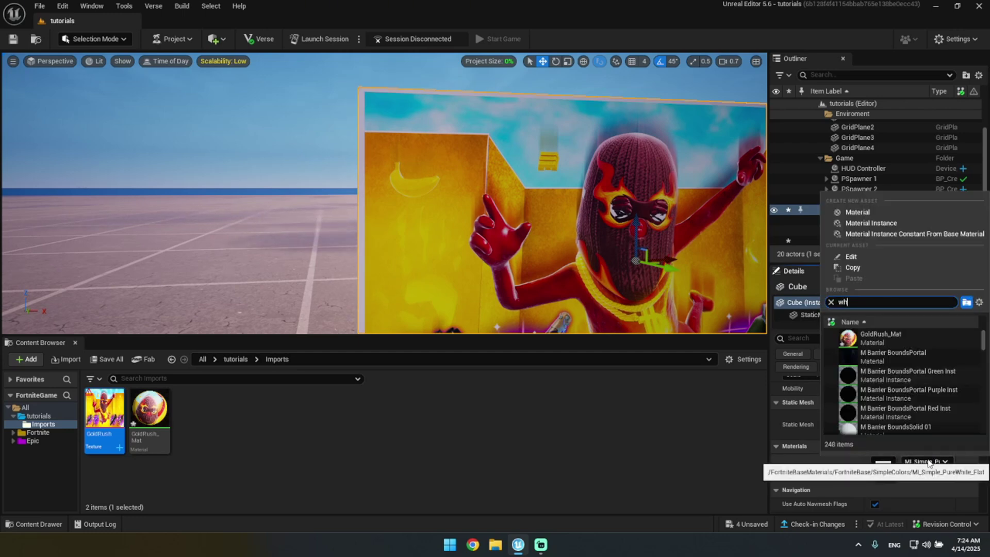
{"action": "left_click", "coordinate": [877, 339]}
Check the white border and fit of the cube backing around the GoldRush image from several sides.
{"action": "key", "text": "w"}
{"action": "mouse_move", "coordinate": [644, 222]}
{"action": "right_mouse_down"}
{"action": "mouse_move", "coordinate": [644, 188]}
{"action": "mouse_move", "coordinate": [650, 209]}
{"action": "right_mouse_up"}
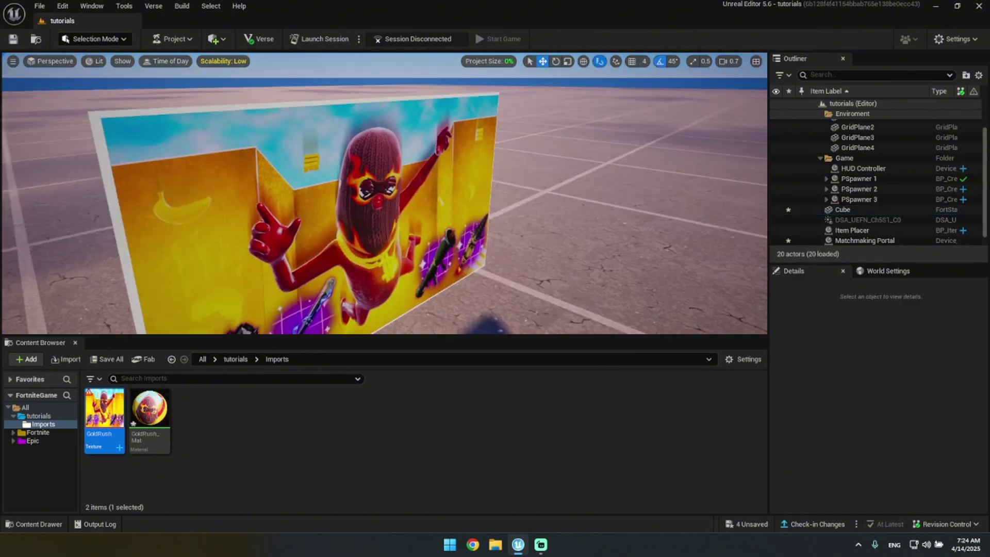
{"action": "key", "text": "d"}
{"action": "right_click_drag", "start_coordinate": [392, 206], "coordinate": [253, 209]}
{"action": "key", "text": "w"}
{"action": "key", "text": "a"}
{"action": "key", "text": "s"}
{"action": "key", "text": "s"}
{"action": "key", "text": "e"}
{"action": "key", "text": "w"}
{"action": "key", "text": "d"}
{"action": "key", "text": "d"}
{"action": "right_click_drag", "start_coordinate": [422, 190], "coordinate": [479, 198]}
{"action": "key", "text": "a"}
{"action": "scroll", "coordinate": [422, 190], "scroll_direction": "down", "scroll_amount": 1}
{"action": "key", "text": "d"}
{"action": "right_click_drag", "start_coordinate": [361, 195], "coordinate": [345, 173]}
Review the Matchmaking Portal's user options, such as Island Code, deselect it, and view the framed image from the front.
{"action": "left_click", "coordinate": [265, 177]}
{"action": "key", "text": "a"}
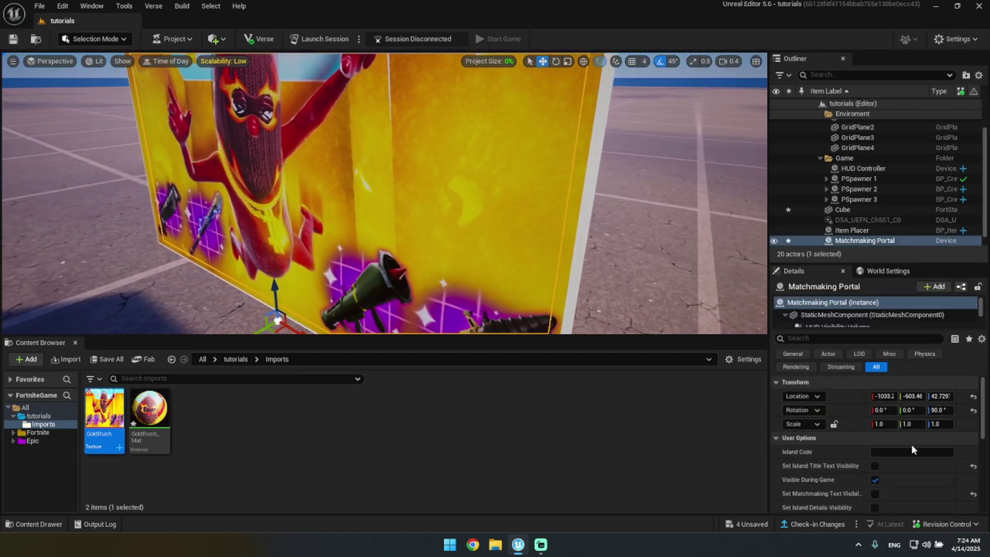
{"action": "key", "text": "s"}
{"action": "right_click_drag", "start_coordinate": [630, 225], "coordinate": [686, 207]}
{"action": "key", "text": "Escape"}
{"action": "key", "text": "a"}
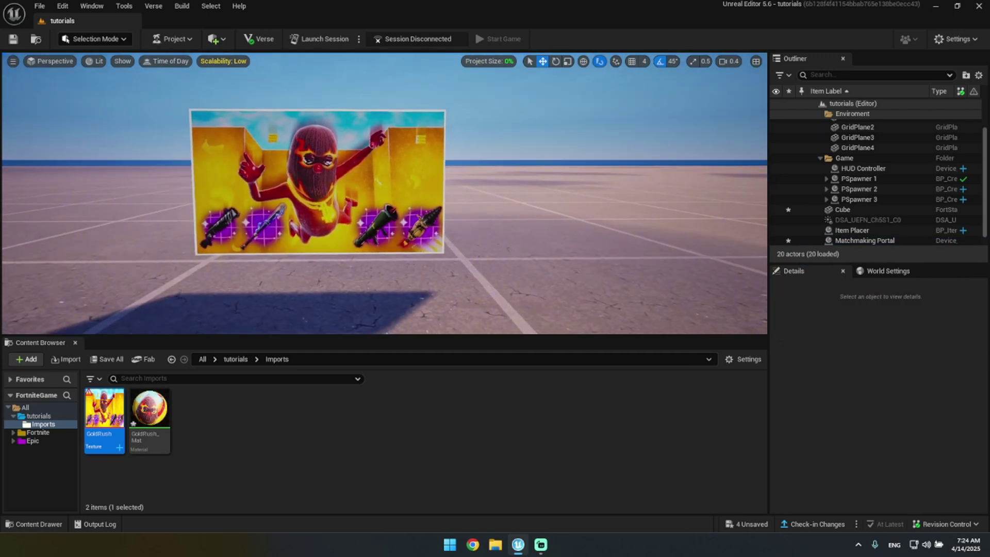